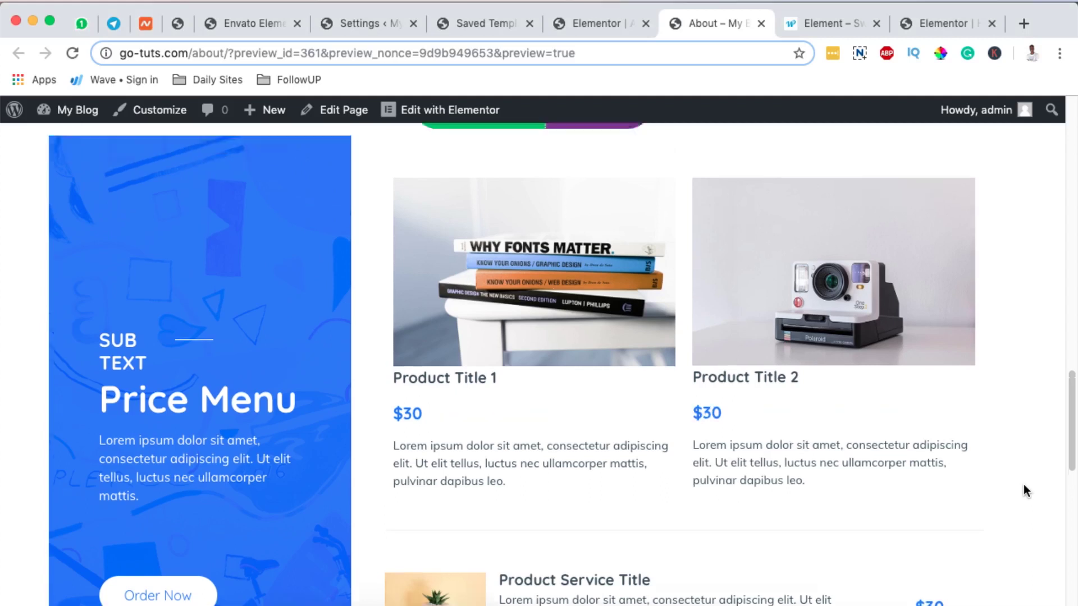
Scroll to the About page switcher and show the Boston map under FIND US.
scroll(1023, 484, "down", 5)
scroll(1023, 484, "down", 3)
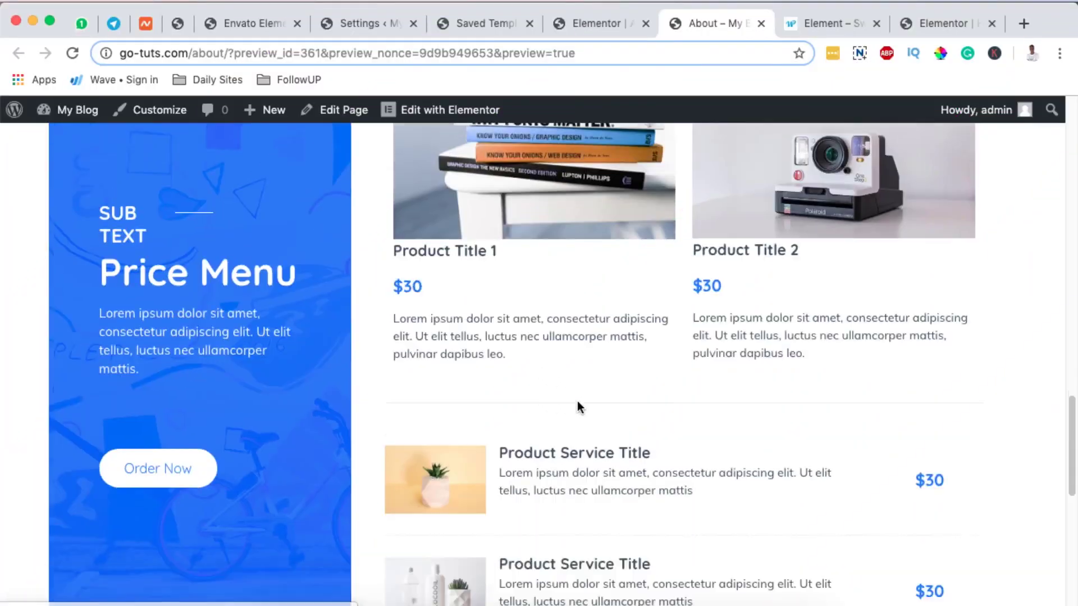
scroll(668, 389, "down", 4)
scroll(670, 390, "up", 10)
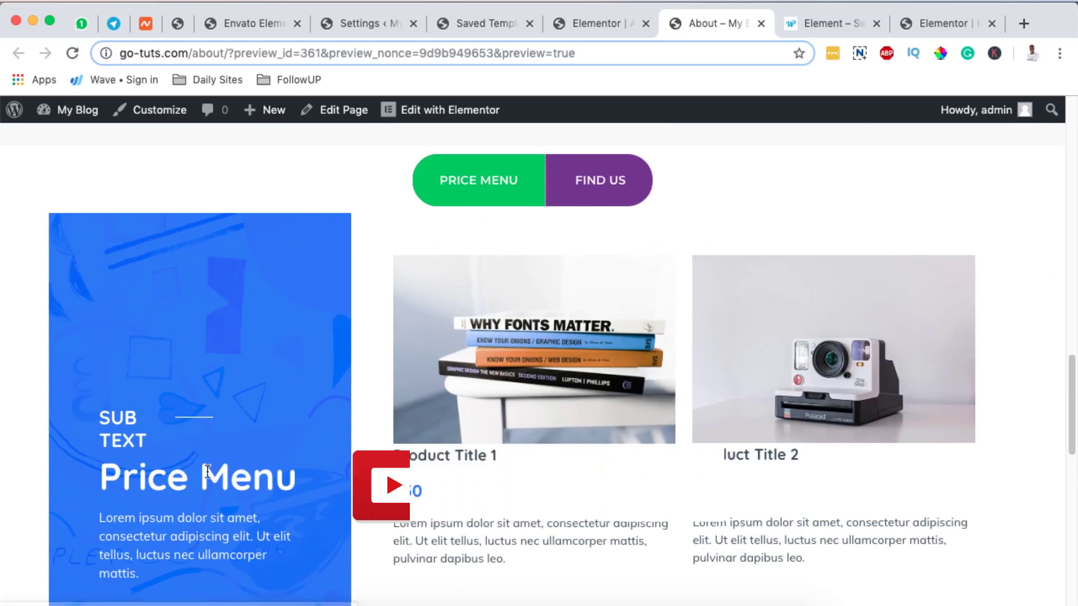
scroll(682, 508, "down", 4)
scroll(682, 508, "up", 5)
scroll(662, 483, "up", 7)
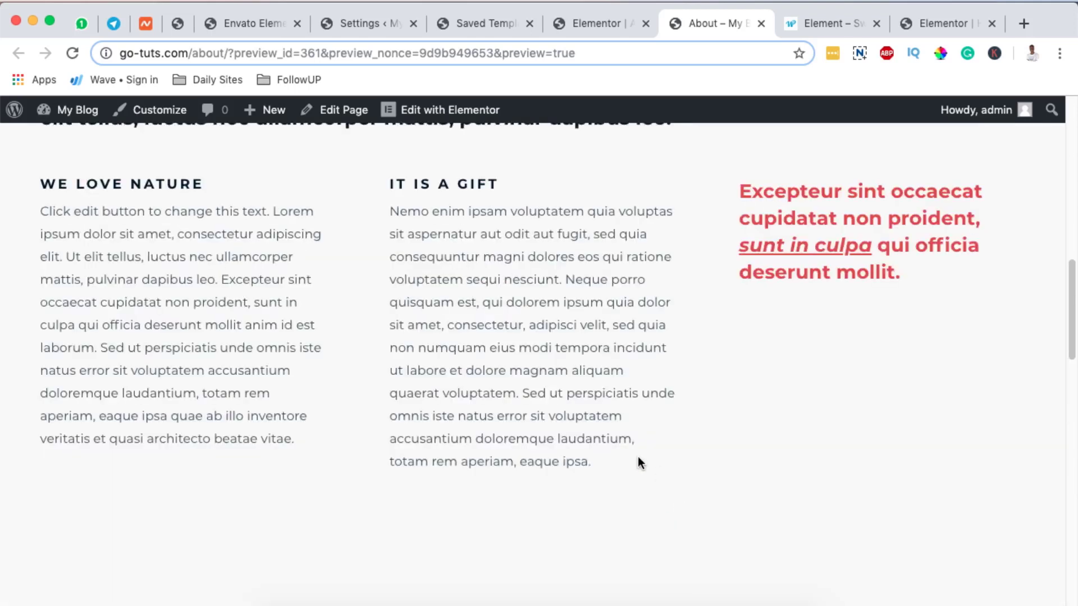
scroll(638, 457, "down", 6)
left_click(600, 334)
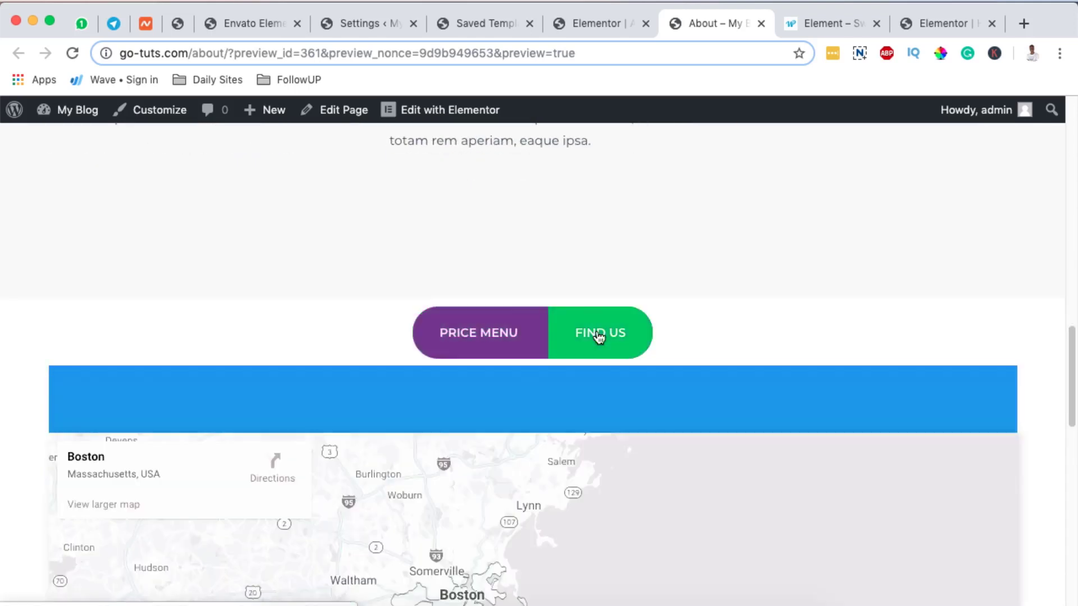
Switch back to the price menu, then move to the 'Element – Switcher' demo tab.
scroll(945, 371, "down", 4)
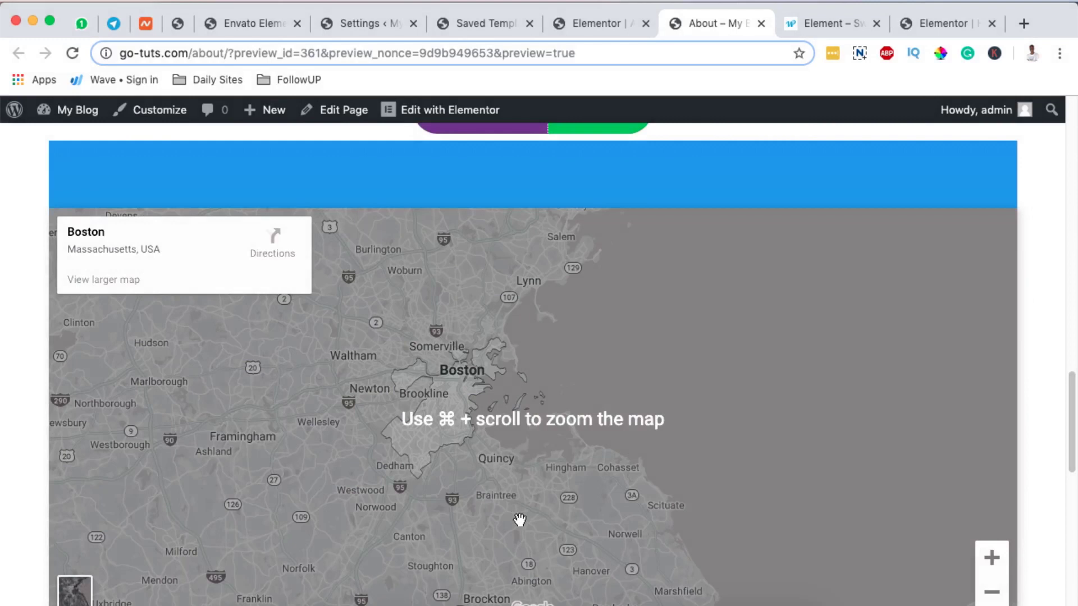
scroll(696, 435, "down", 2)
scroll(702, 443, "up", 2)
scroll(702, 443, "up", 2)
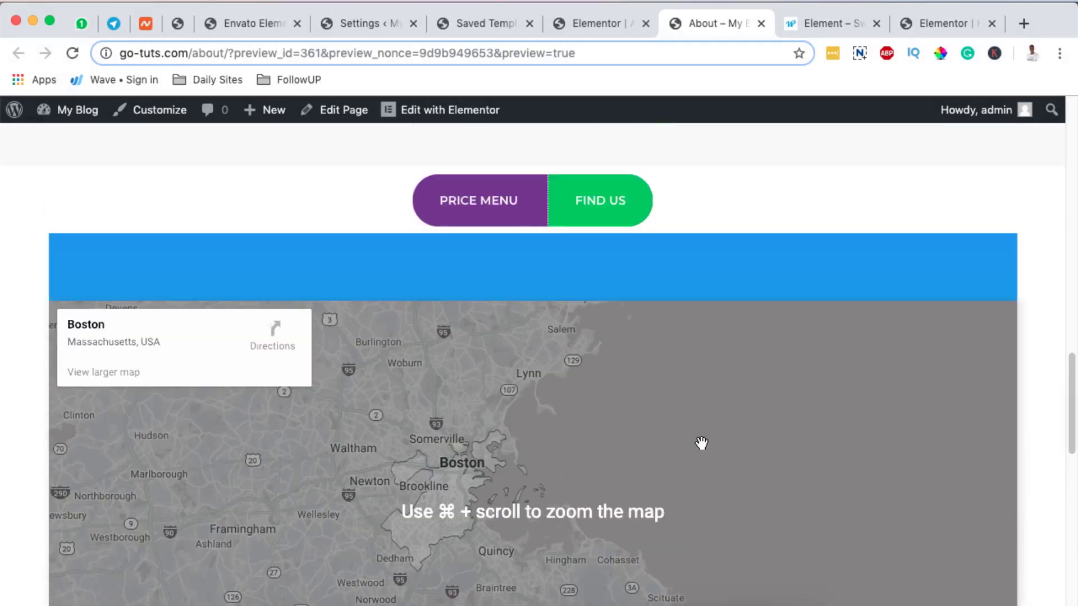
left_click(484, 206)
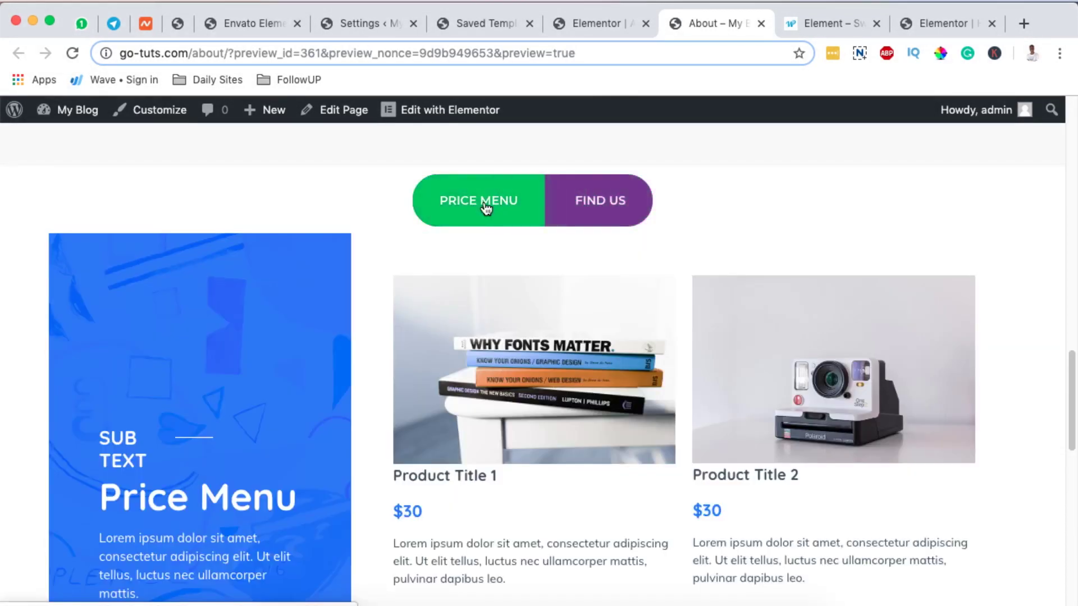
key("ctrl+Tab")
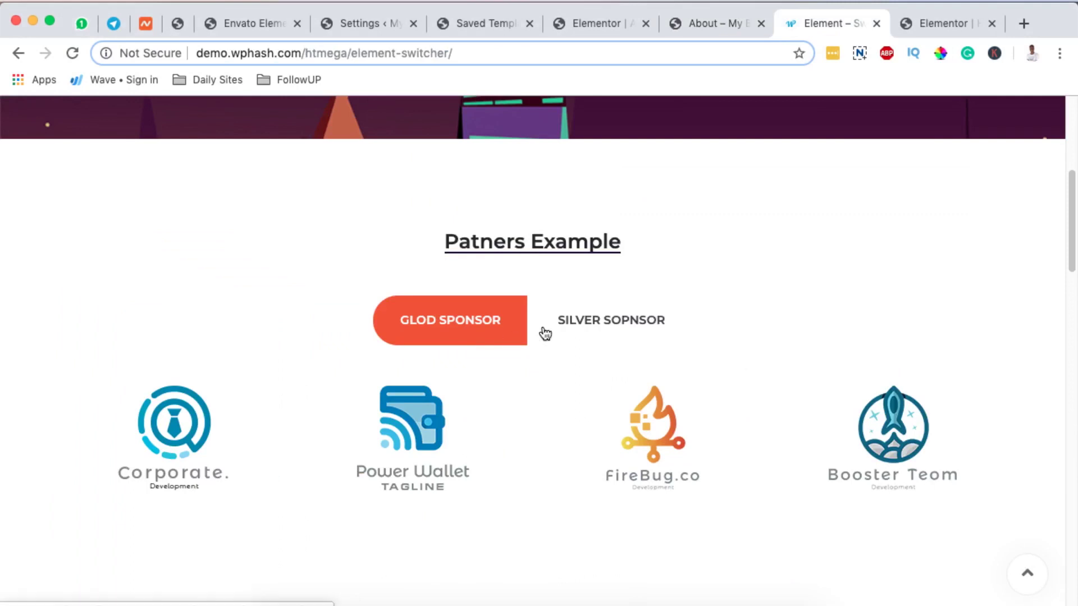
Show the silver sponsor logos and toggle the price cards between monthly and yearly.
left_click(594, 330)
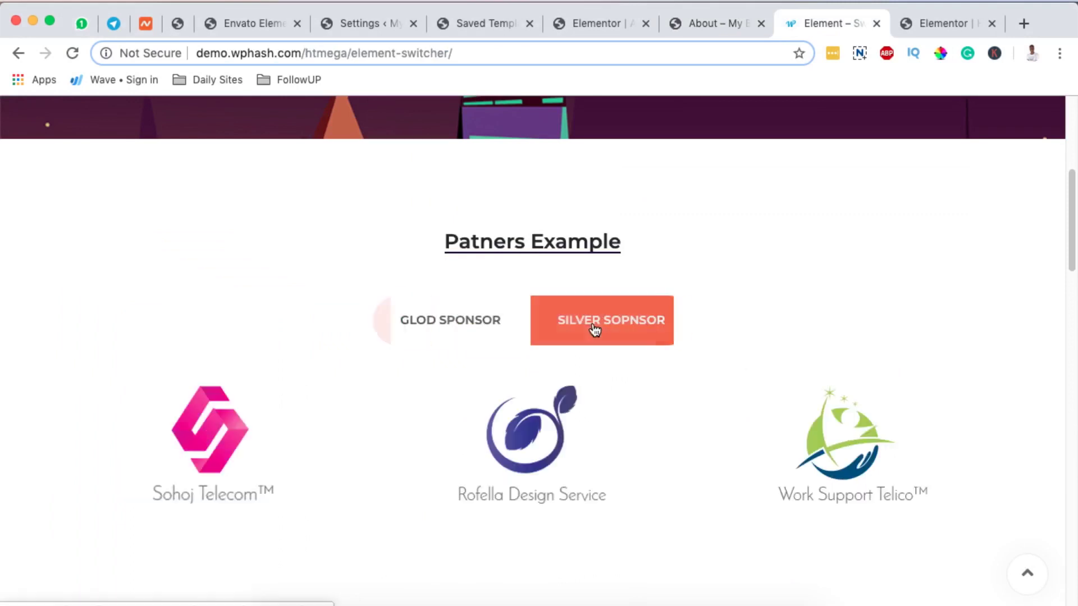
scroll(598, 370, "down", 10)
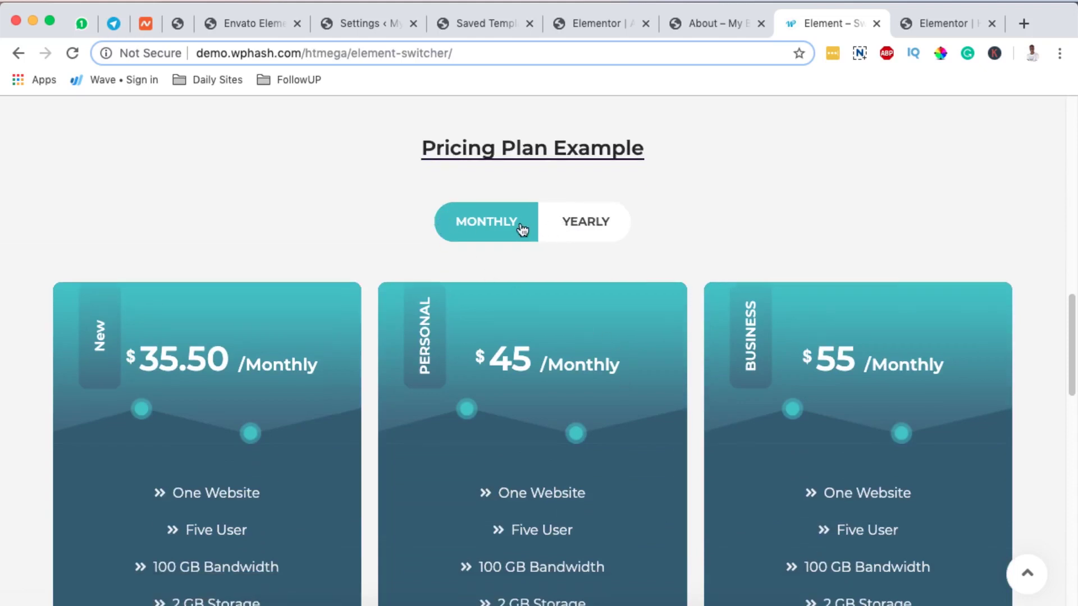
left_click(580, 224)
left_click(490, 226)
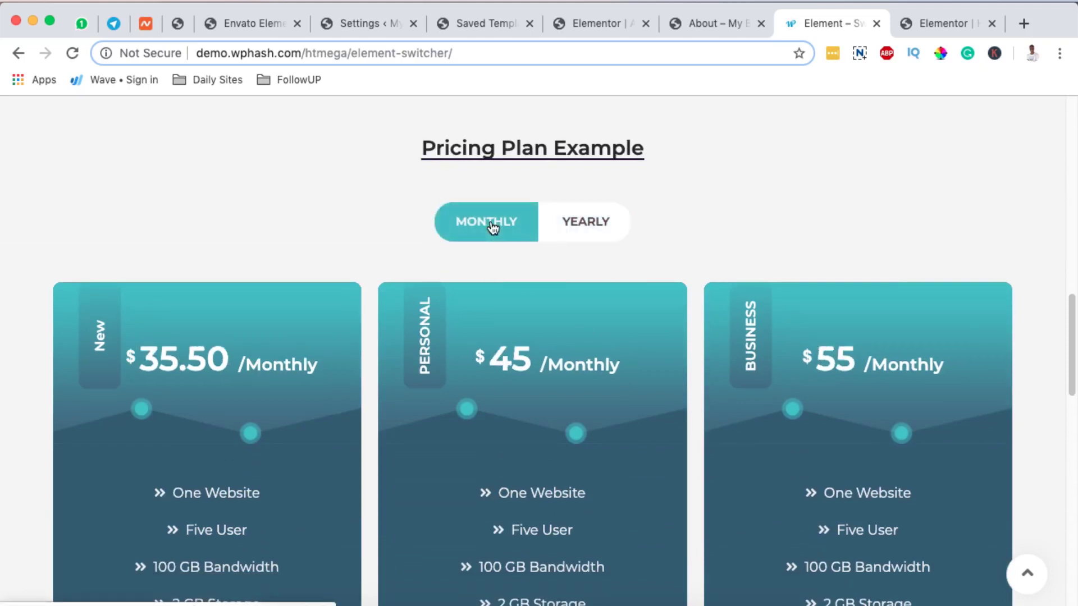
left_click(602, 233)
Toggle the before/after photos between grayscale and colour, then go to HTMega Addons Settings.
scroll(652, 280, "down", 10)
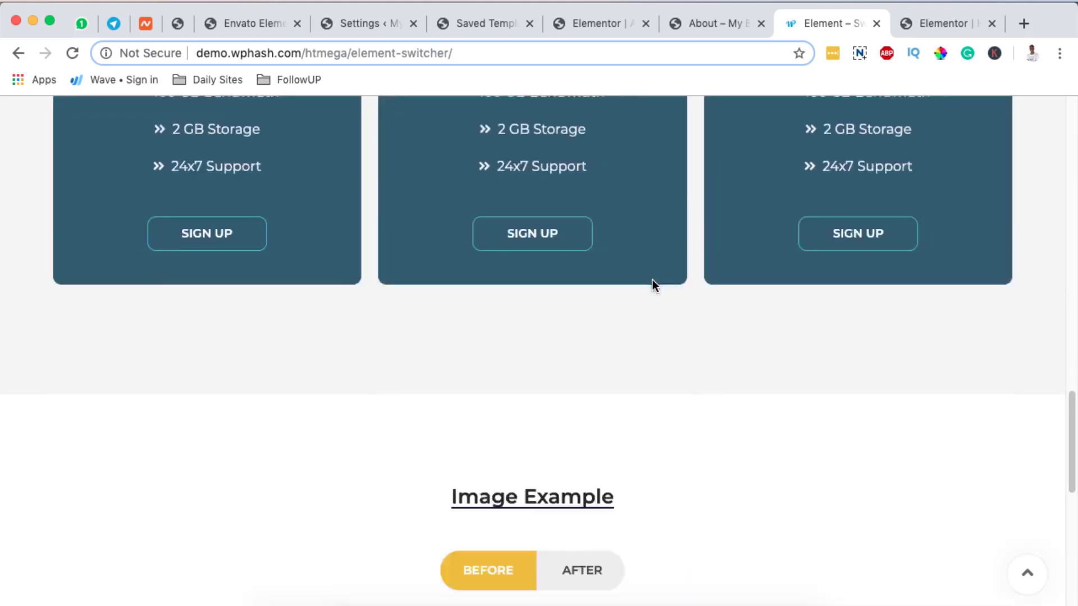
left_click(582, 331)
left_click(485, 334)
left_click(580, 335)
left_click(500, 335)
scroll(516, 336, "down", 2)
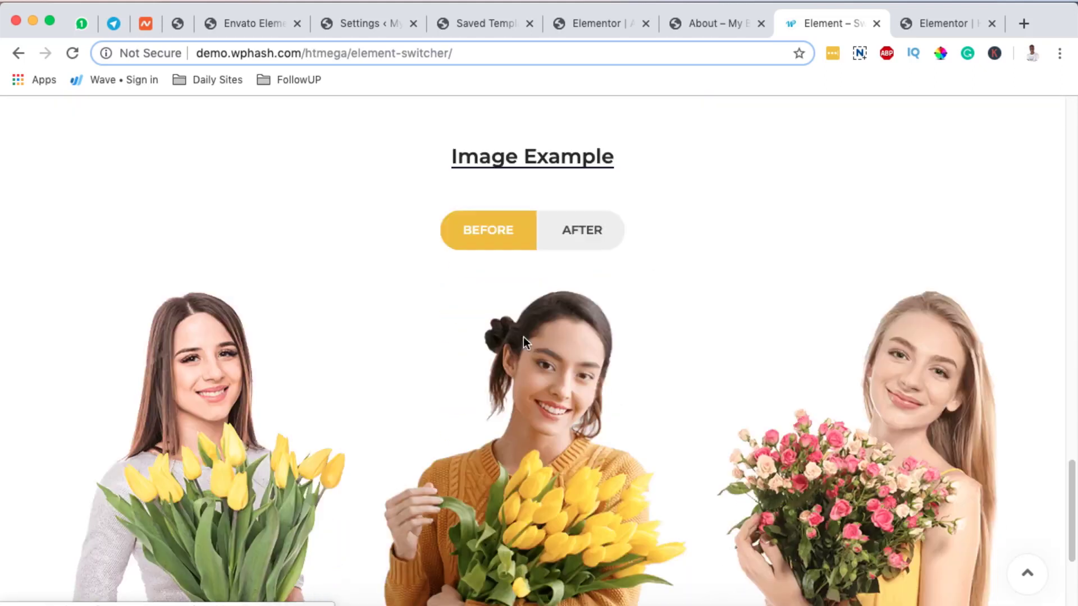
scroll(525, 337, "down", 1)
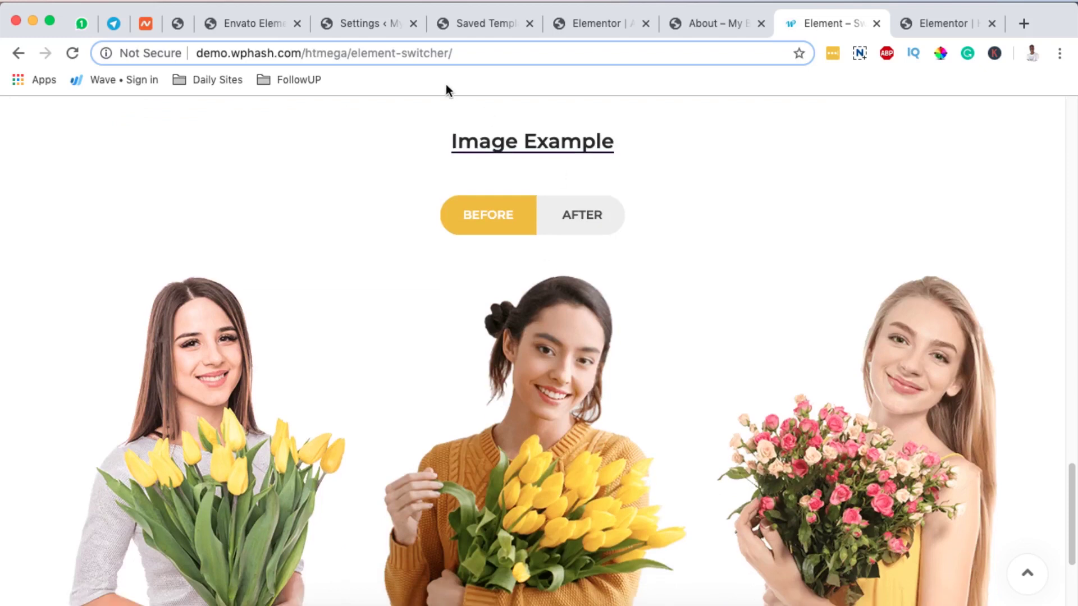
left_click(341, 23)
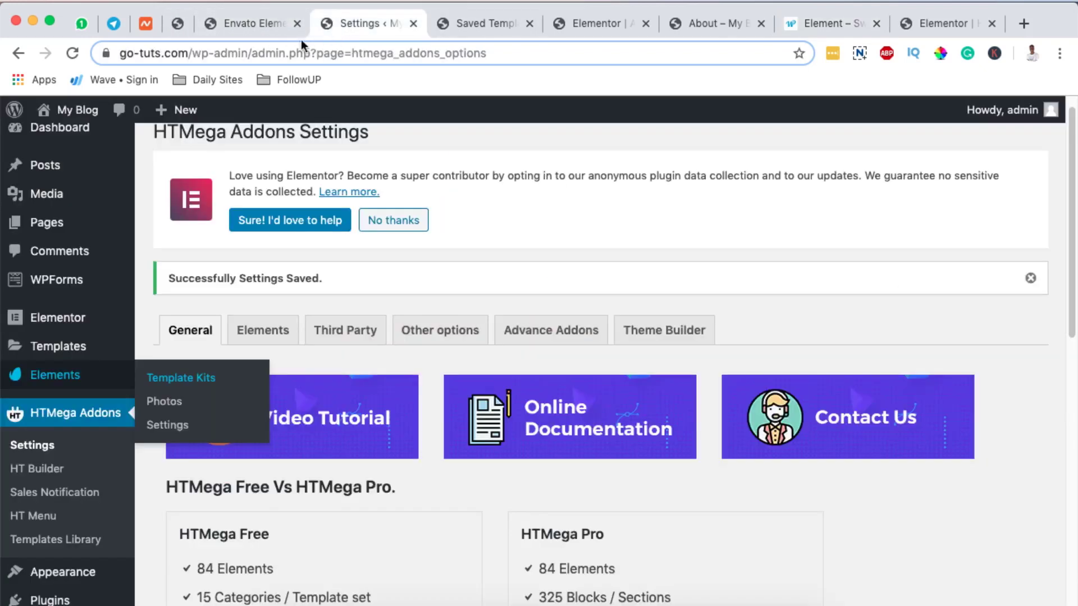
Bring up the Elements list in the HTMega Addons settings.
left_click(171, 25)
scroll(56, 497, "down", 5)
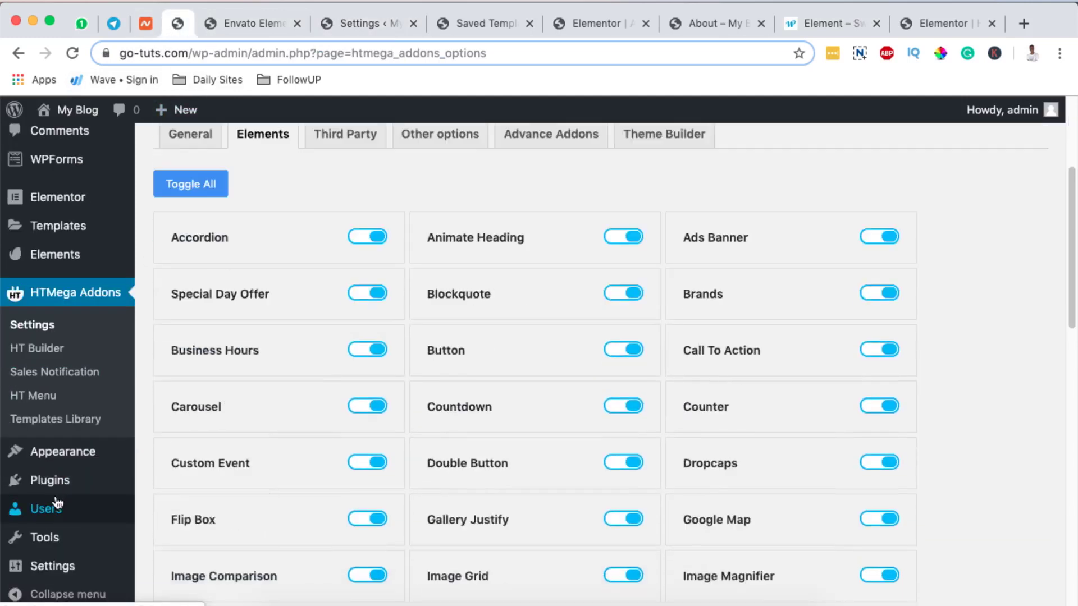
mouse_move(47, 489)
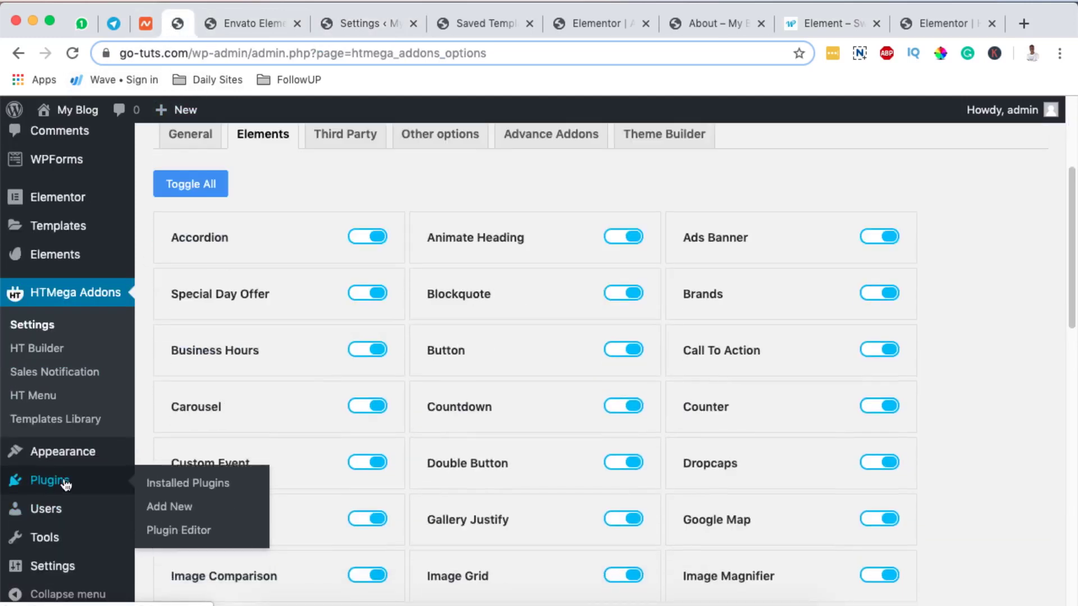
Search Add New plugins for 'ht mega', confirm it is Active, and reopen HTMega Settings.
left_click(163, 507)
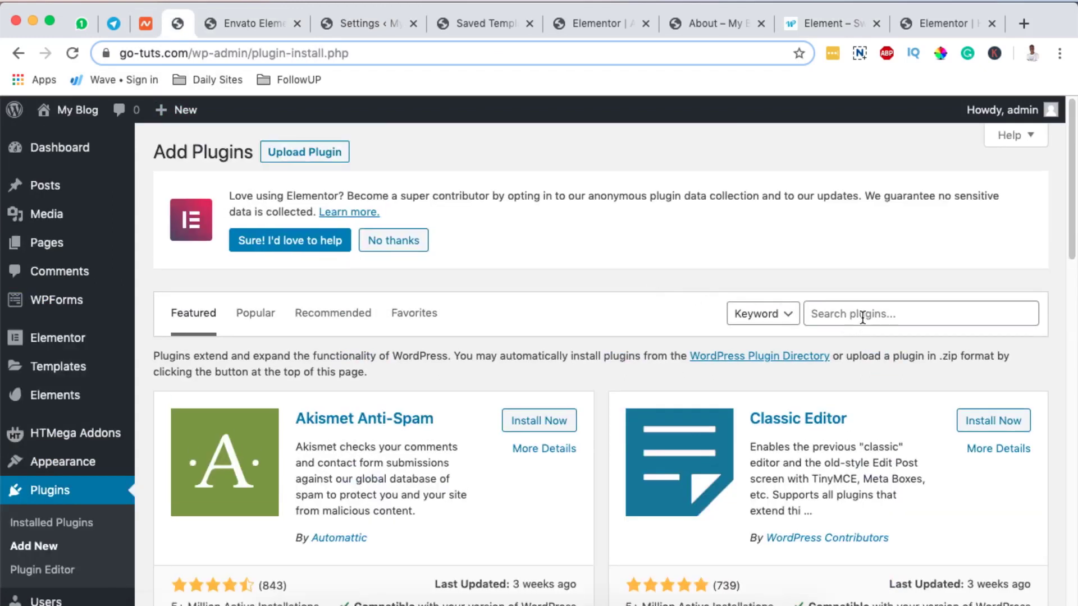
left_click(863, 315)
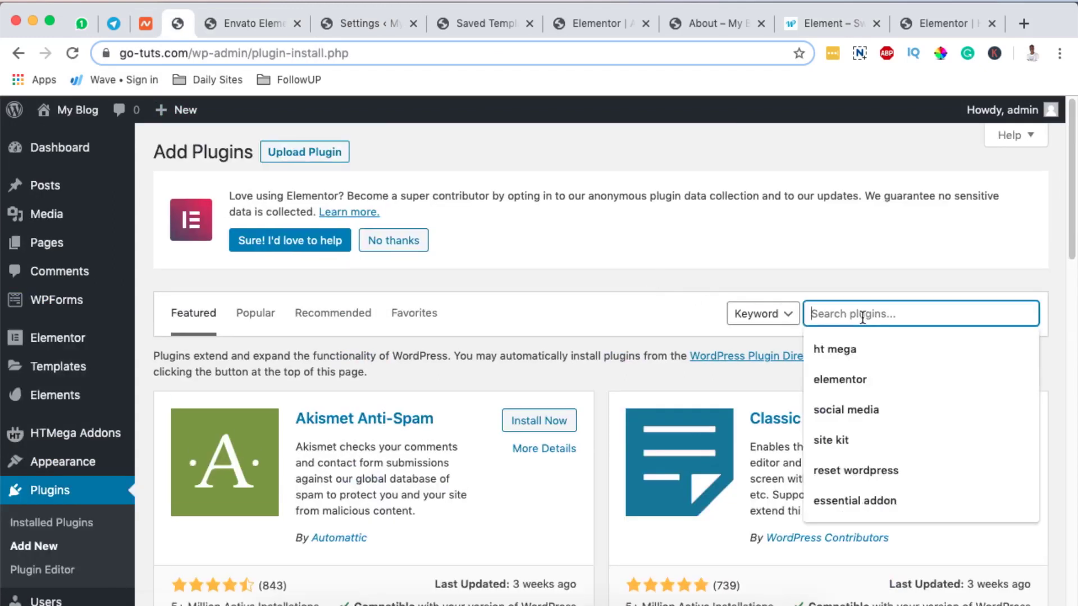
type("ht mega")
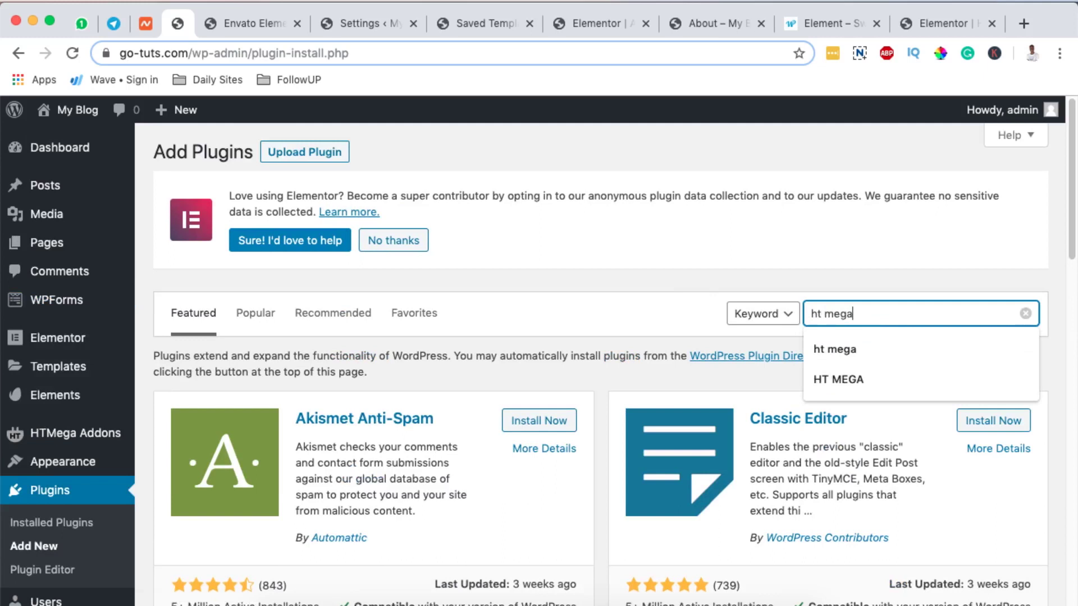
key("Return")
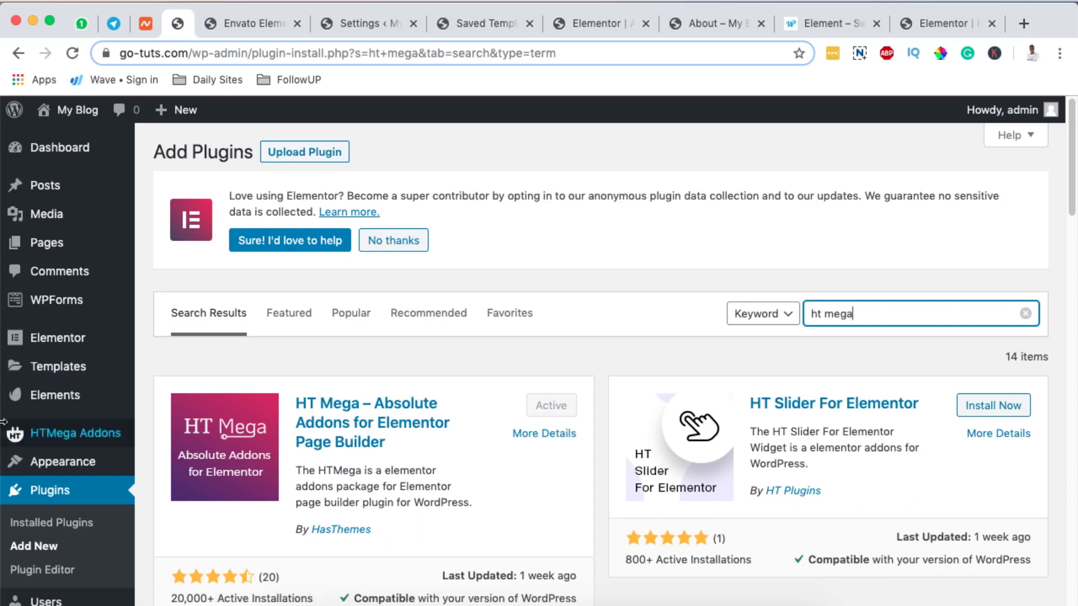
mouse_move(7, 440)
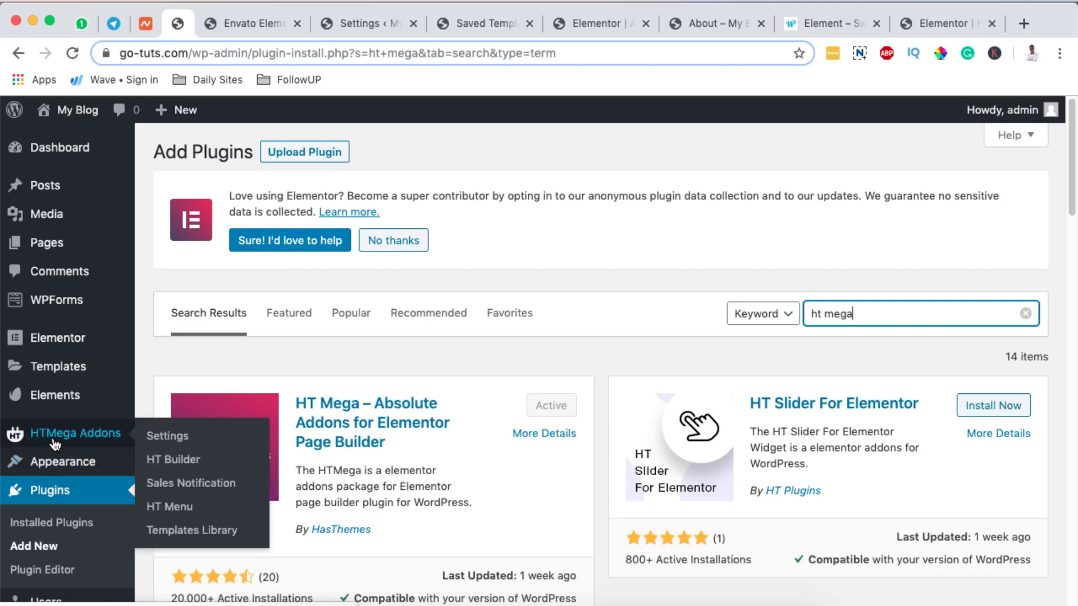
left_click(55, 442)
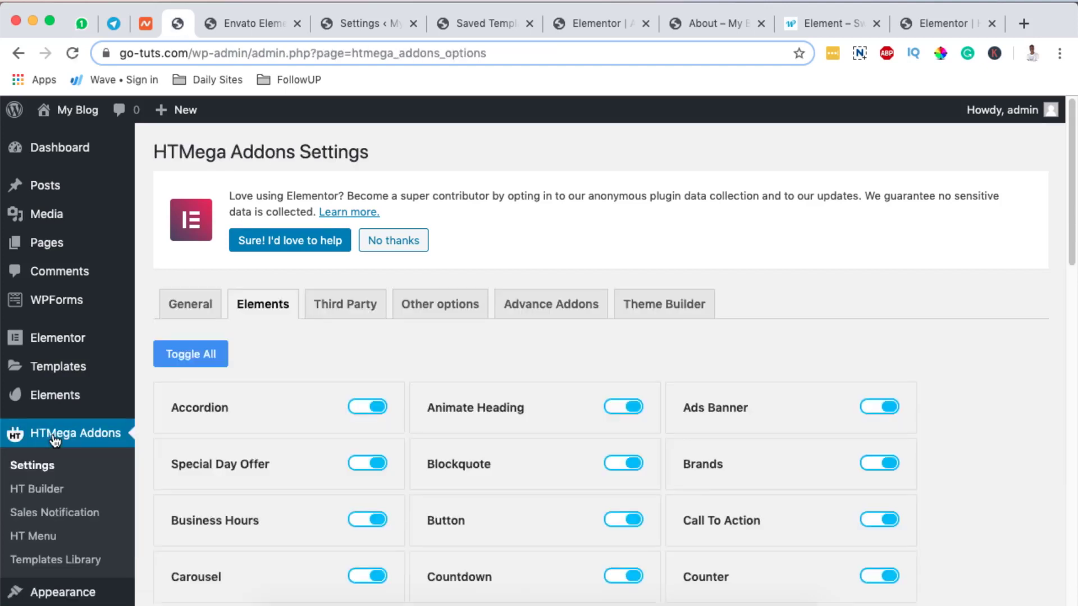
Ensure the Switcher element is turned on and save the HTMega element settings.
scroll(314, 452, "down", 3)
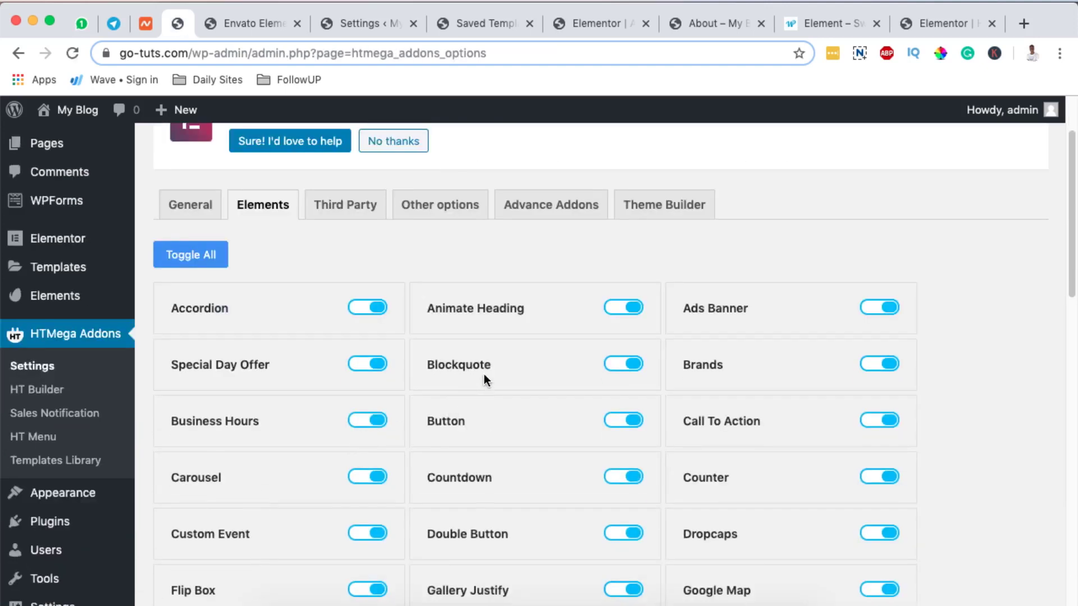
scroll(558, 434, "down", 5)
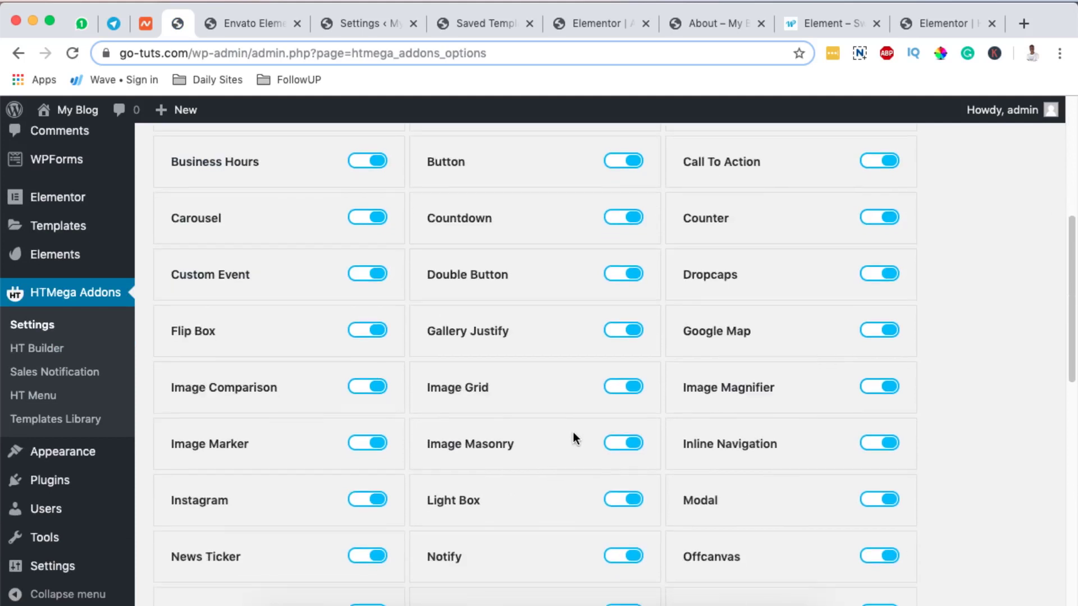
scroll(573, 436, "down", 2)
scroll(573, 437, "down", 3)
scroll(574, 438, "up", 4)
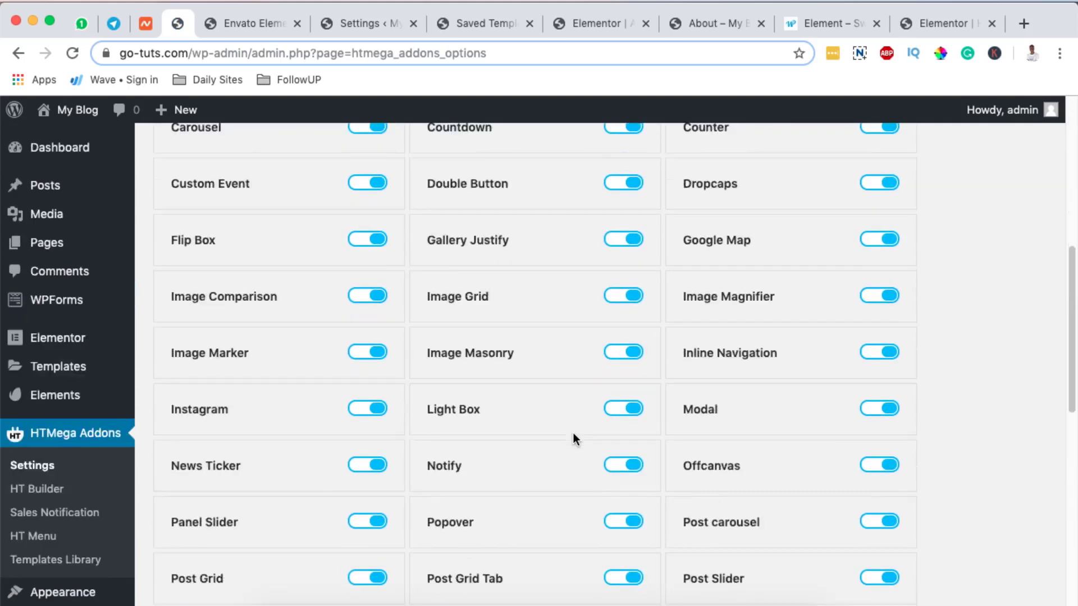
scroll(574, 437, "up", 4)
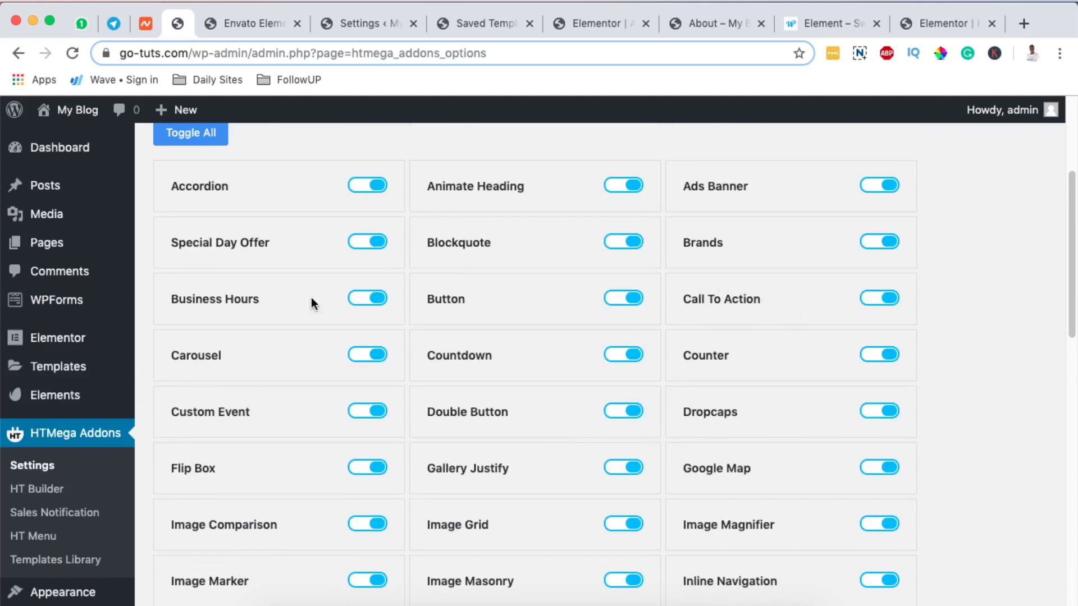
scroll(729, 345, "down", 10)
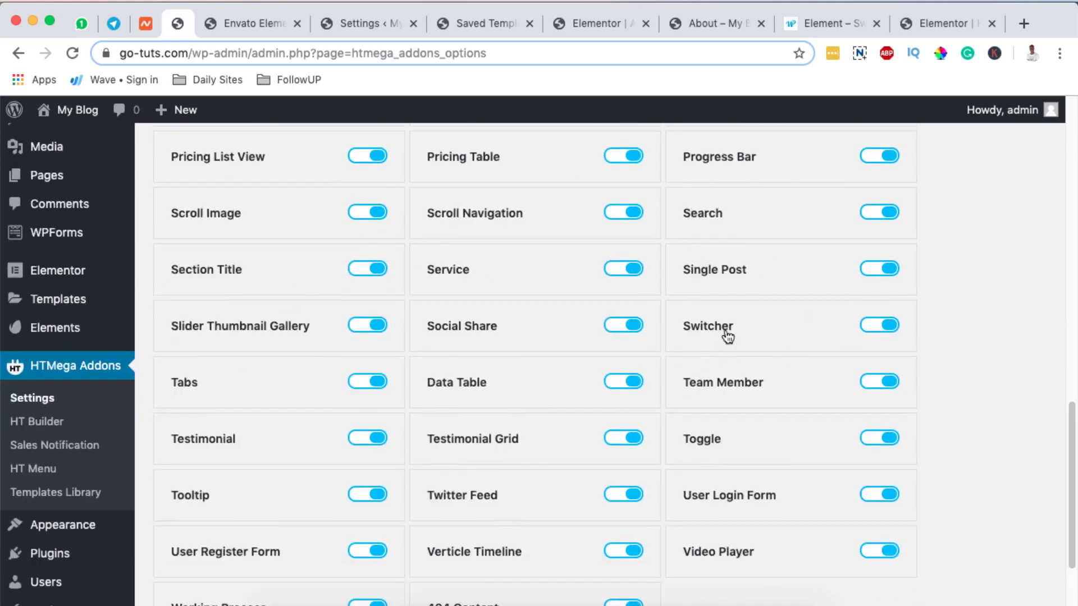
left_click(868, 336)
left_click(893, 331)
scroll(894, 331, "down", 5)
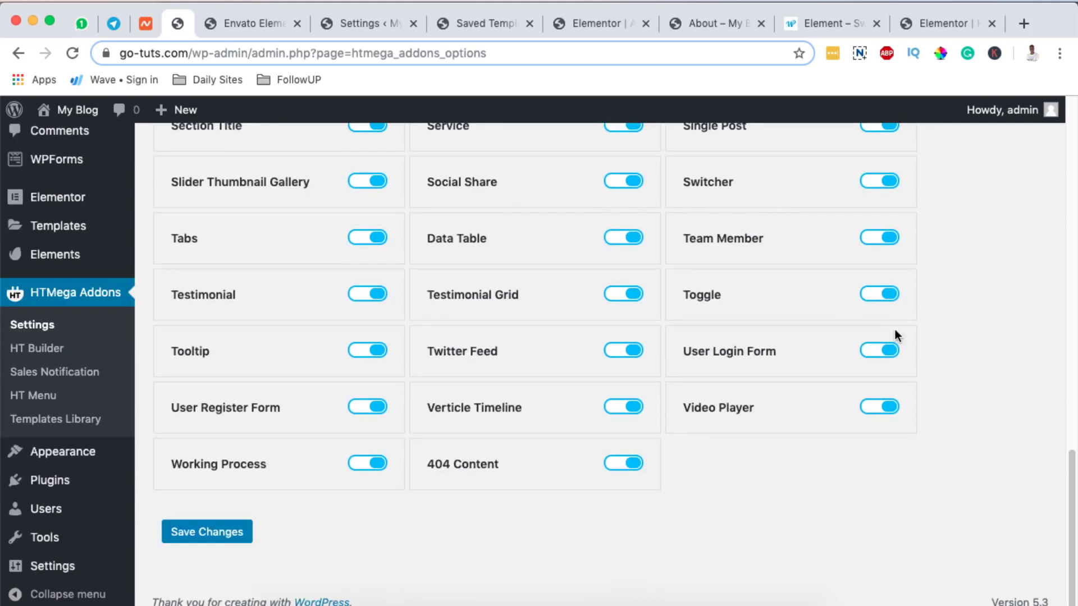
left_click(207, 532)
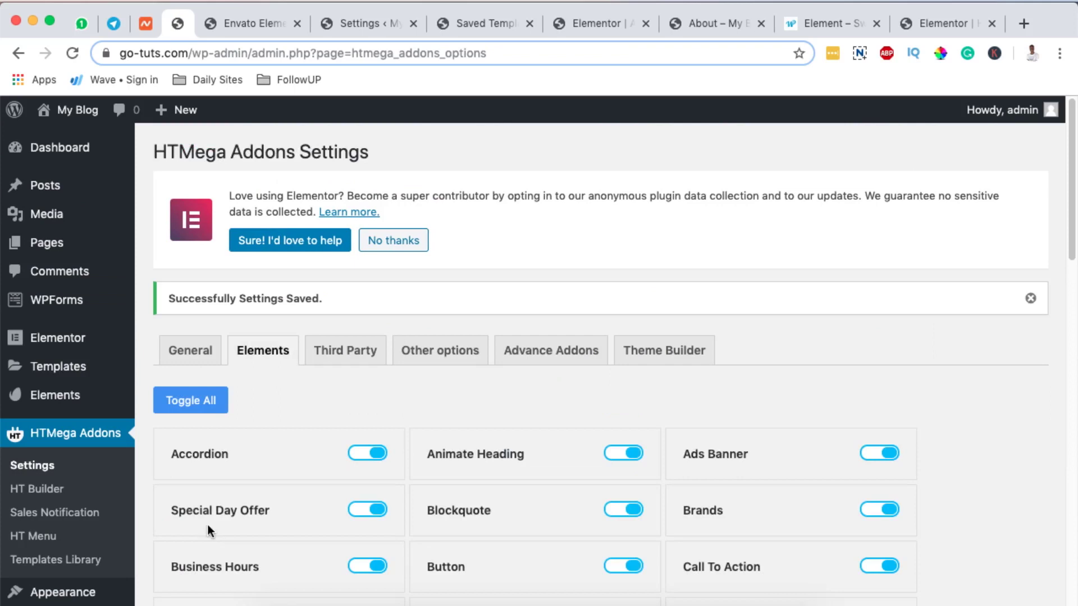
Review the saved elements list and return to the Elementor editor.
scroll(275, 518, "down", 4)
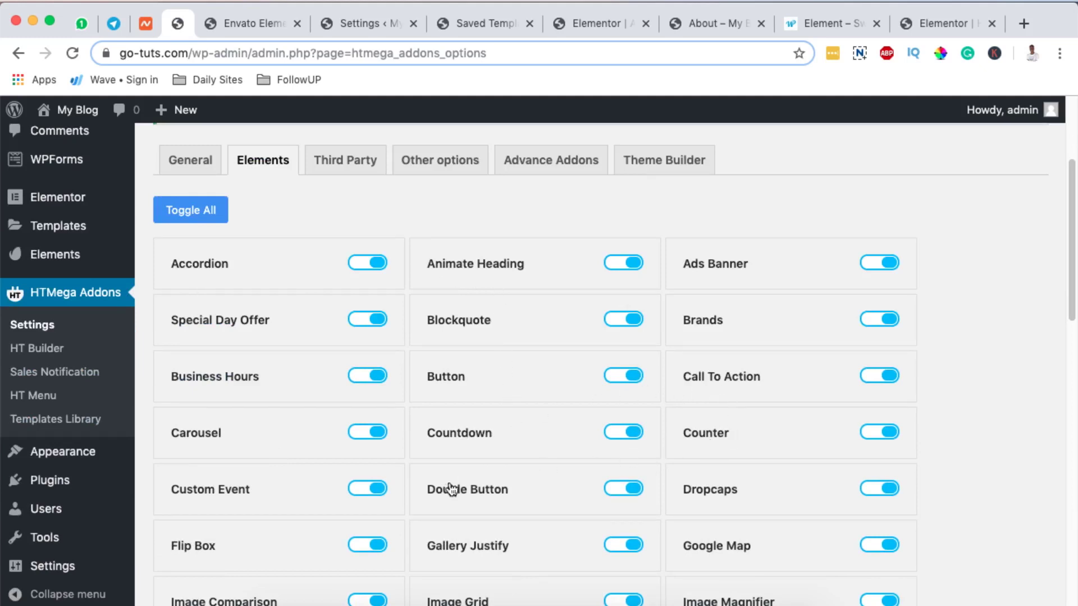
scroll(452, 490, "down", 3)
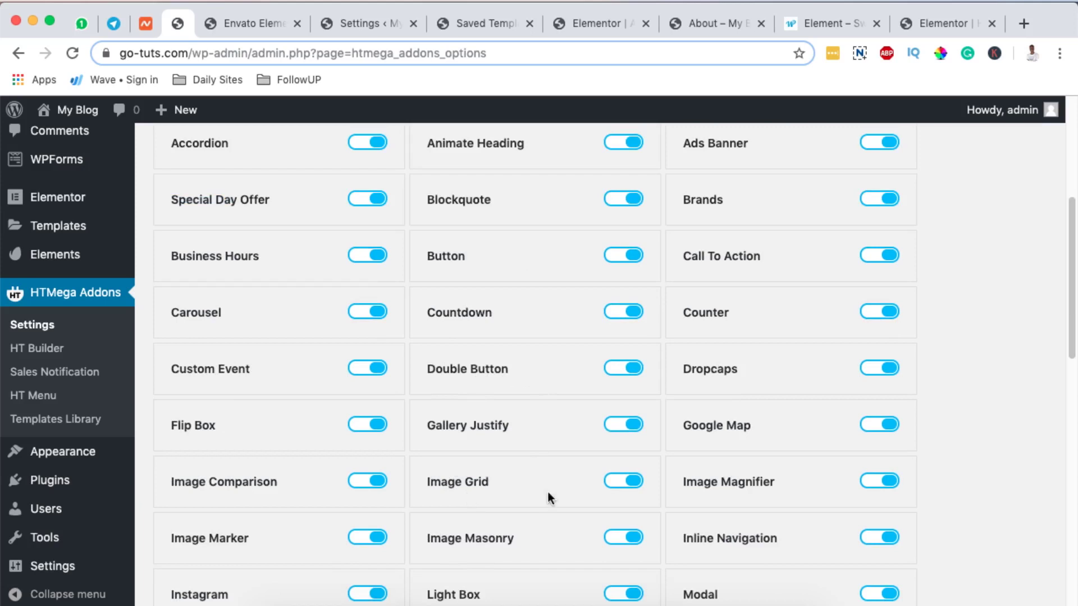
scroll(730, 500, "down", 5)
scroll(725, 500, "down", 3)
scroll(721, 496, "up", 2)
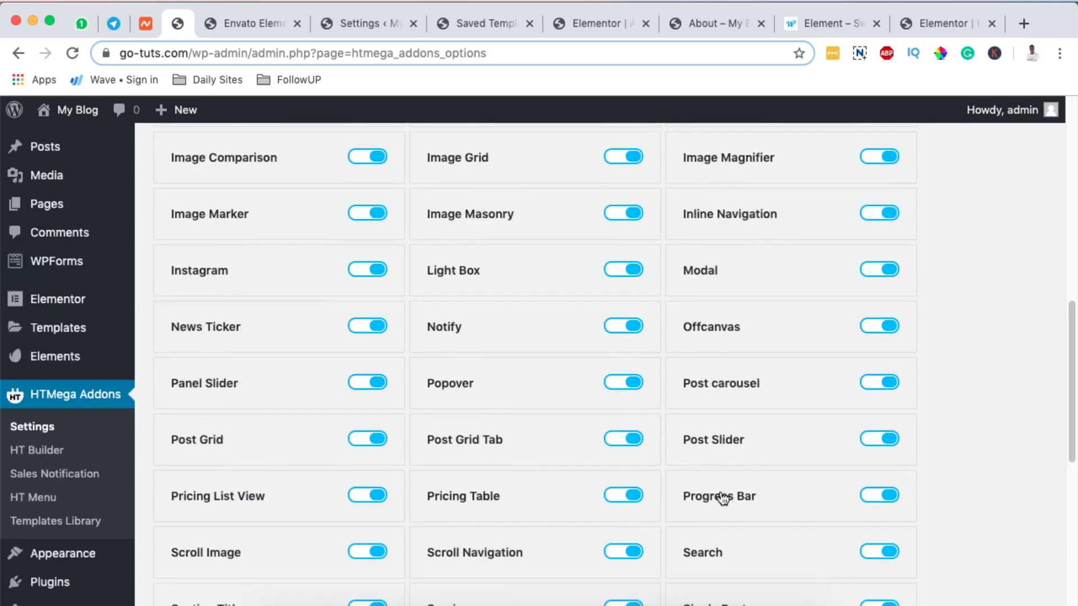
scroll(720, 493, "down", 2)
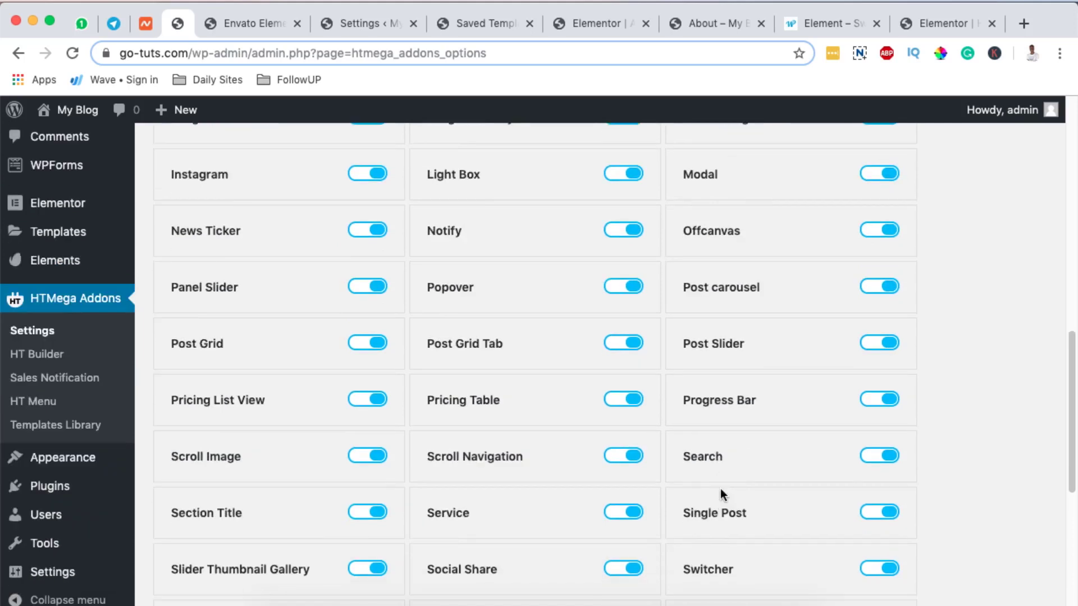
scroll(719, 494, "up", 3)
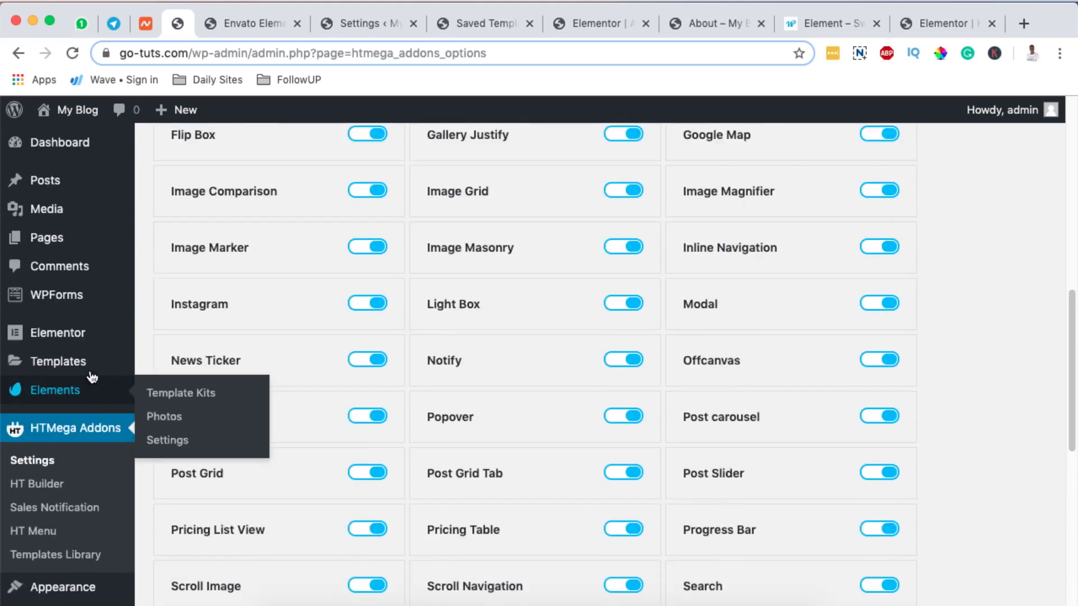
mouse_move(72, 238)
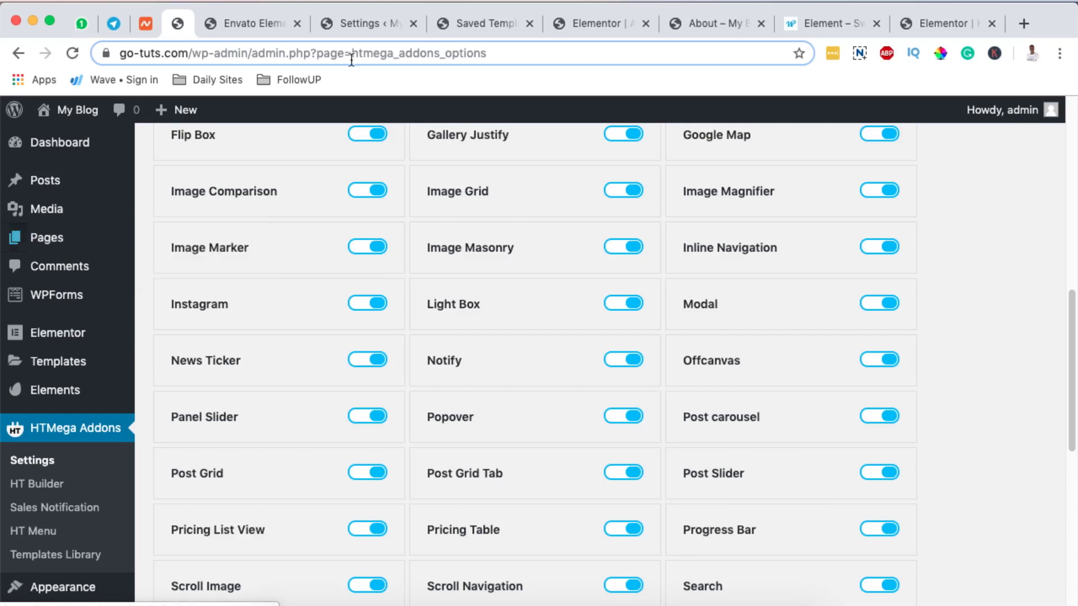
left_click(593, 24)
Insert an empty section above the call-to-action and drop the Switcher widget (searched 'sw') into it.
scroll(583, 196, "up", 10)
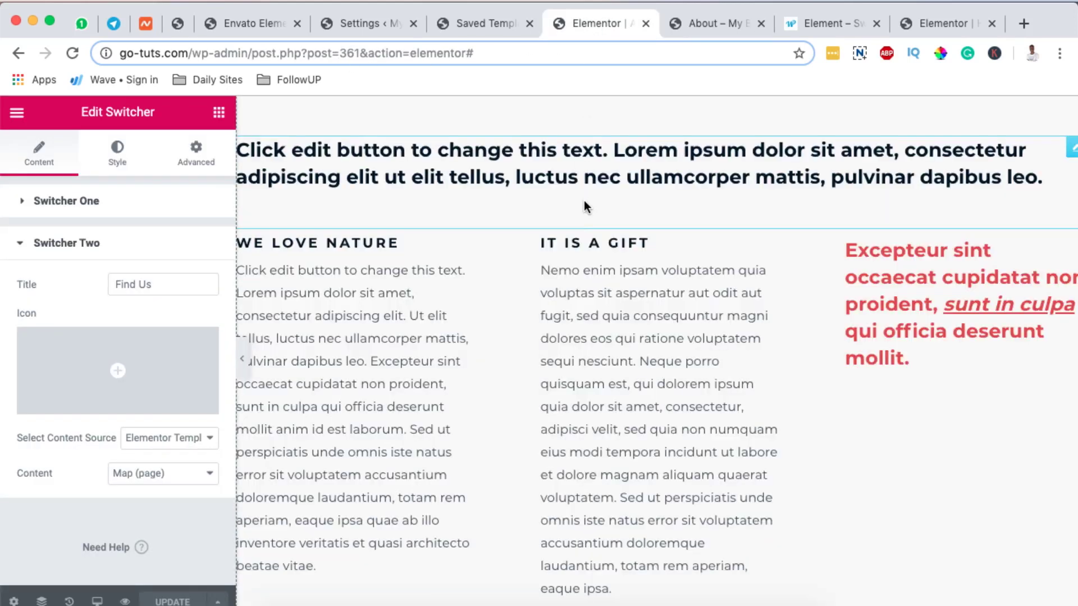
scroll(585, 288, "down", 5)
scroll(585, 289, "down", 15)
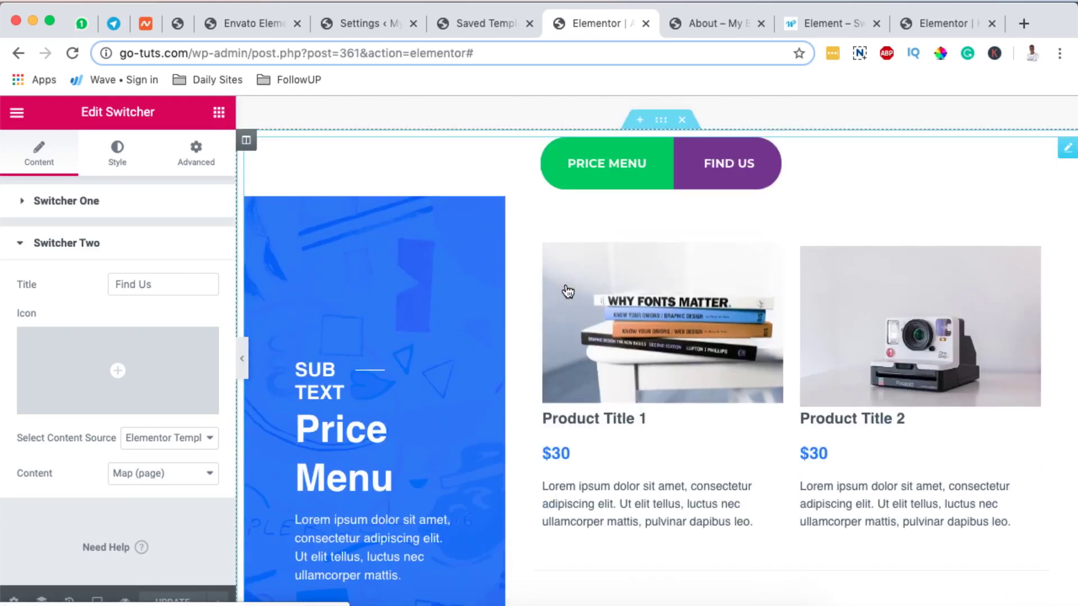
scroll(690, 400, "down", 9)
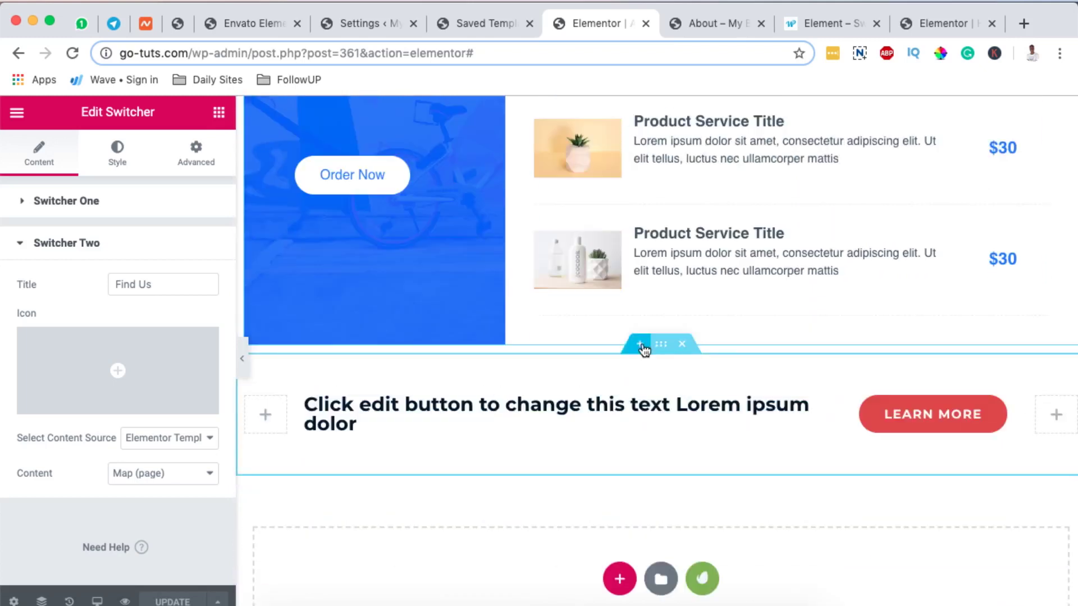
left_click(642, 345)
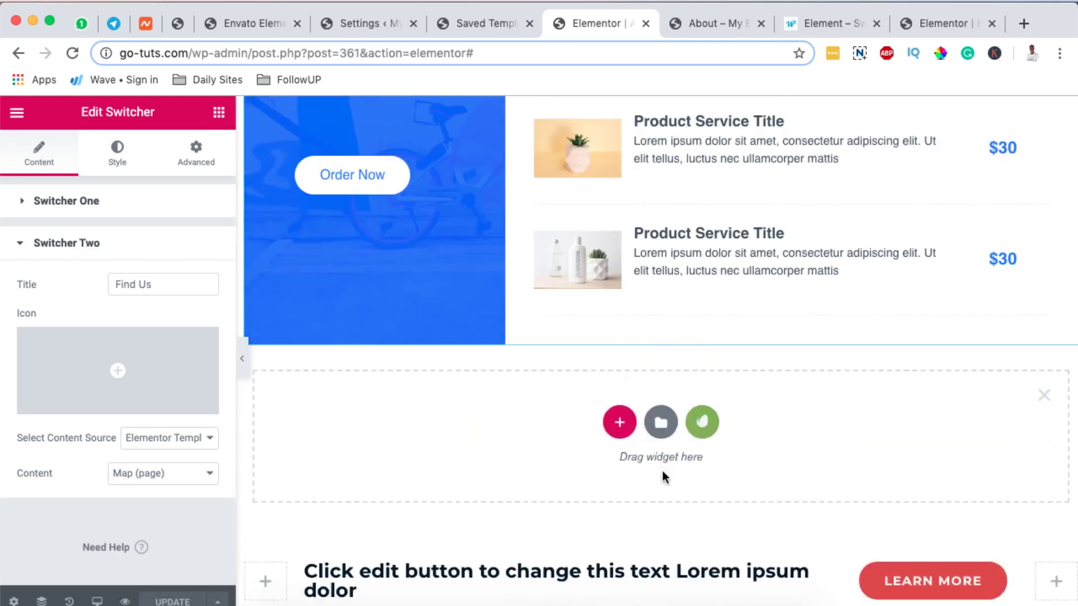
left_click(220, 114)
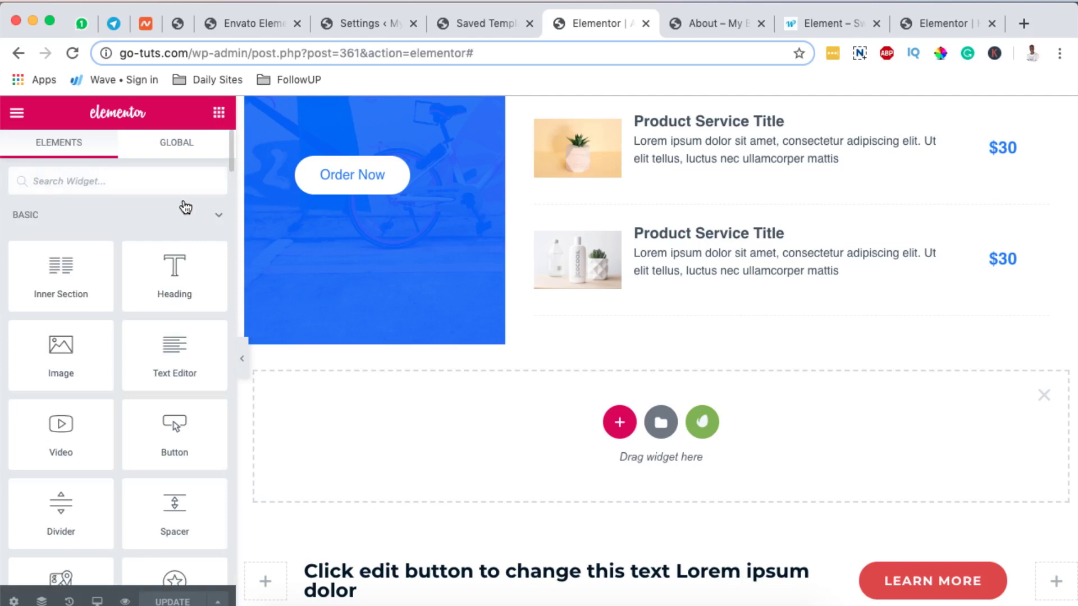
type("sw")
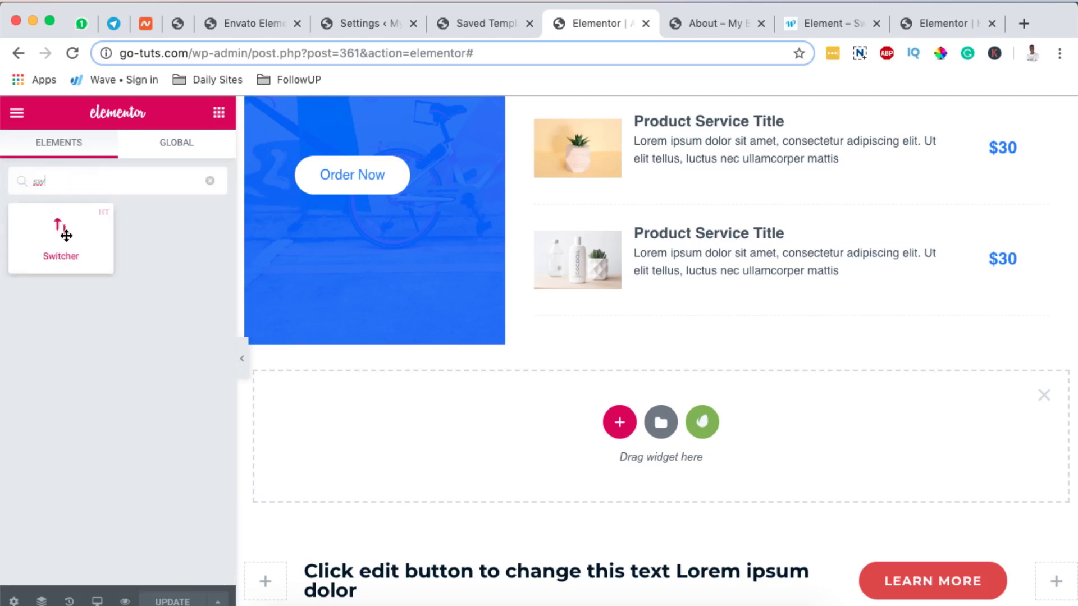
left_click_drag(61, 236, 613, 409)
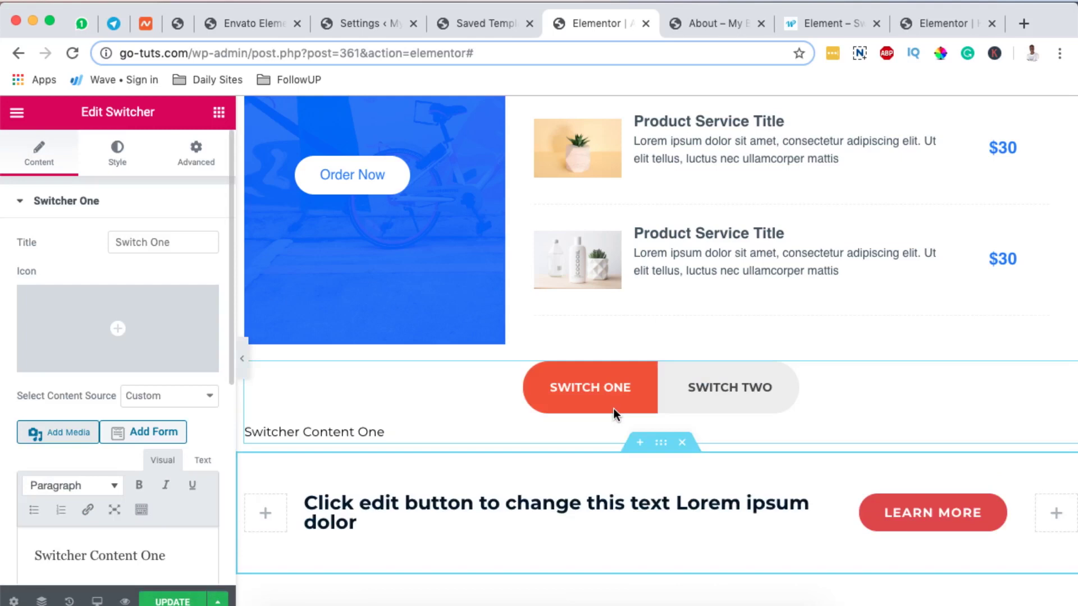
scroll(618, 407, "down", 2)
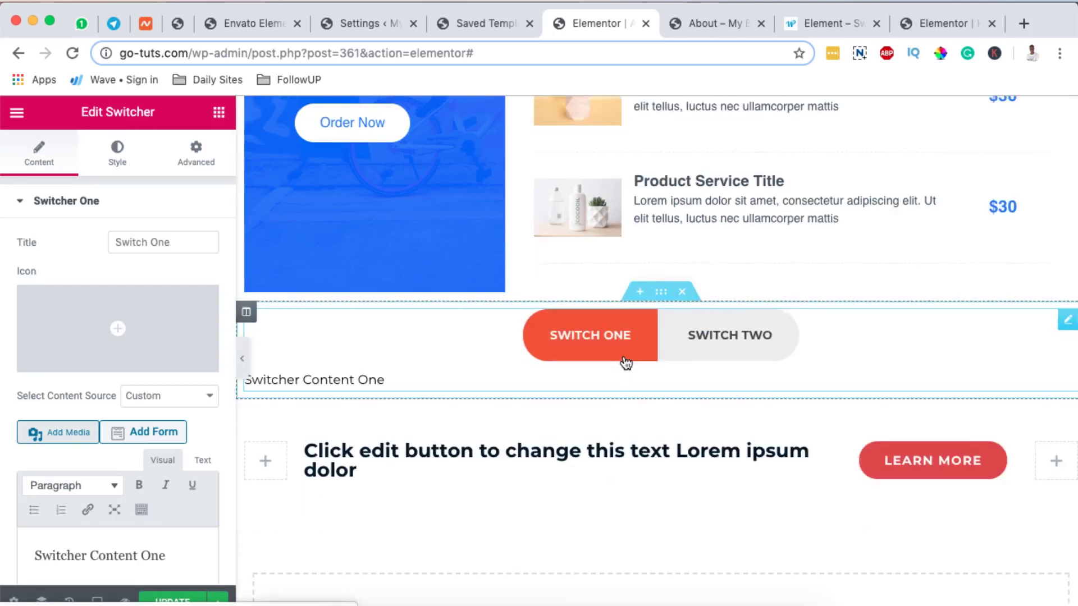
scroll(191, 393, "down", 3)
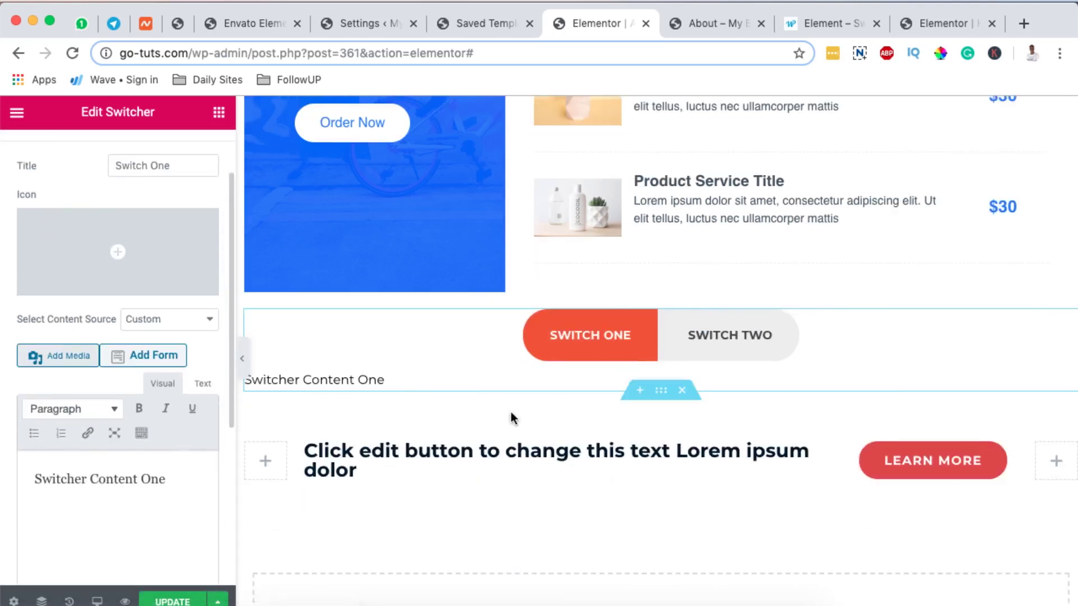
Replace Switch One's placeholder content with two pasted lorem paragraphs.
triple_click(120, 480)
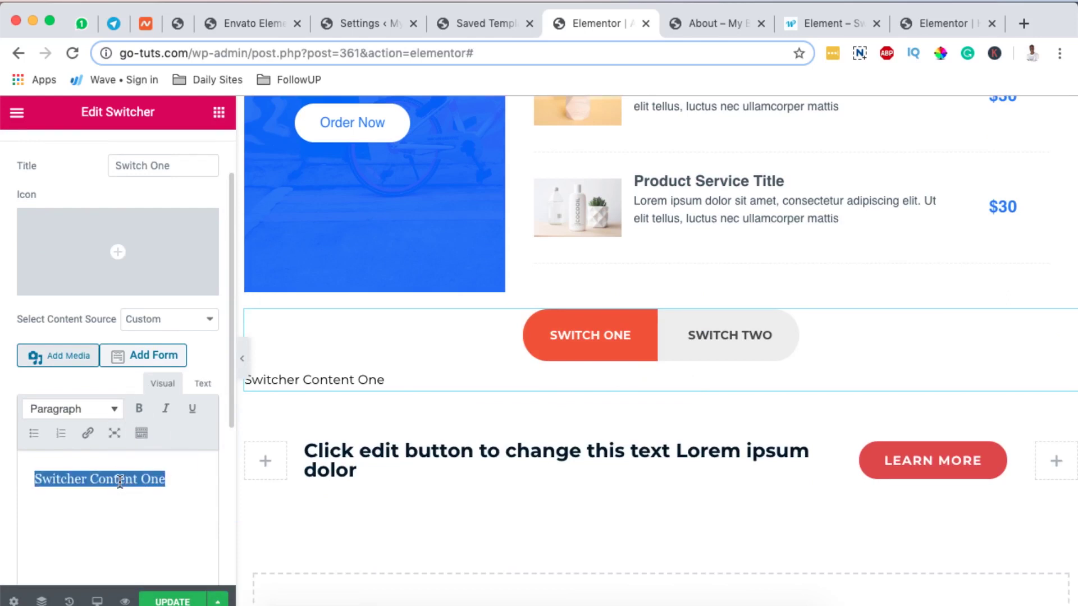
type("Duis sed odio sit amet nibh vulputate cursus a sit amet mauris. Morbi accumsan ipsum velit nam nec tellus a odio tincidunt auctor a ornare conubia nostra.")
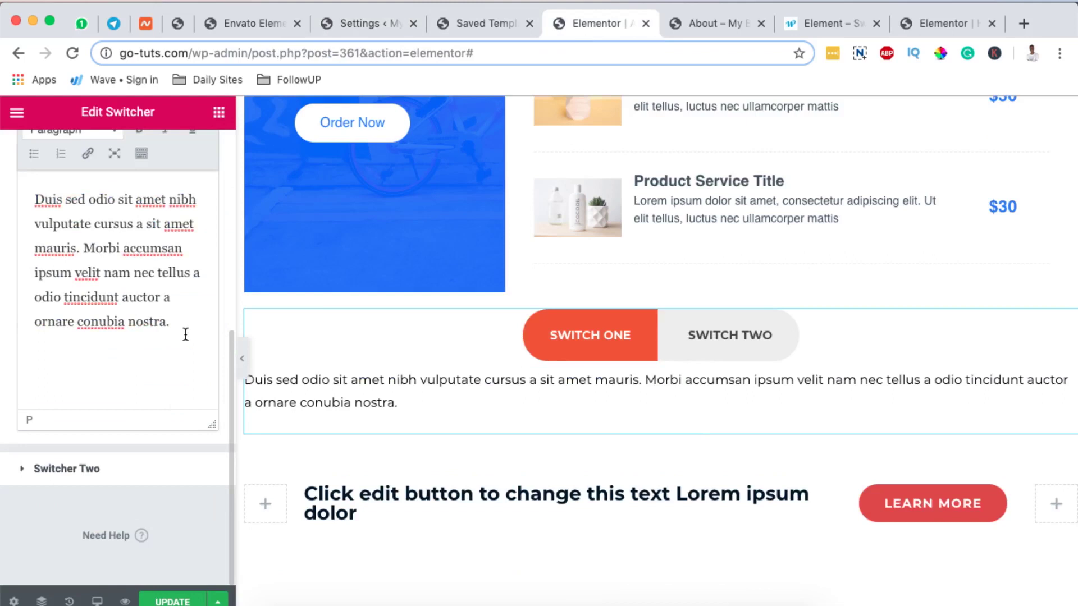
key("Return")
type("Duis sed odio sit amet nibh vulputate cursus a sit amet mauris. Morbi accumsan ipsum velit nam nec tellus a odio tincidunt auctor a ornare conubia nostra.")
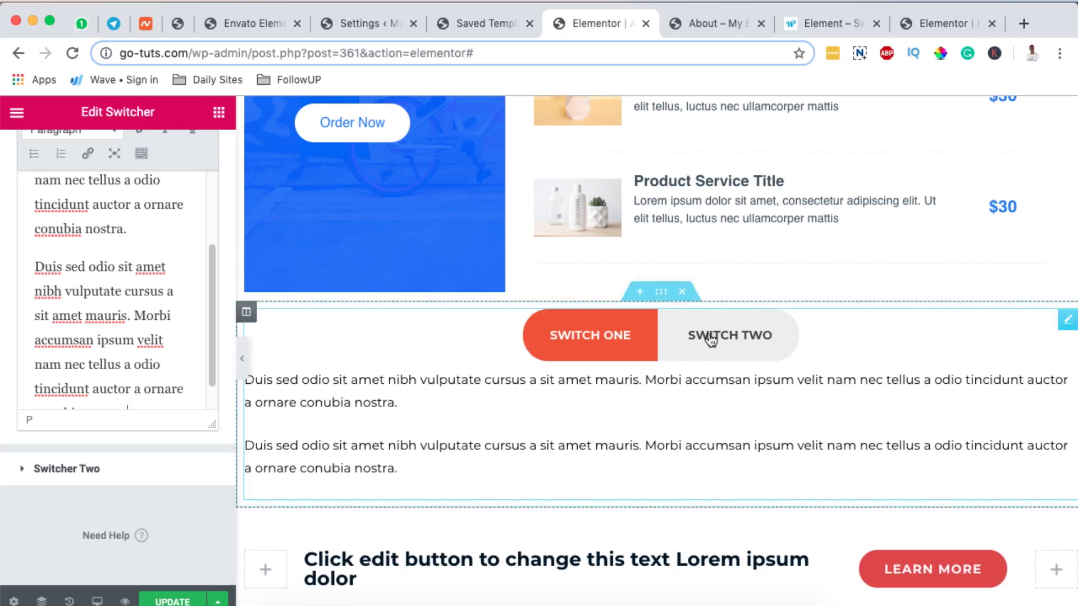
Replace Switch Two's placeholder content with pasted lorem paragraphs.
left_click(114, 473)
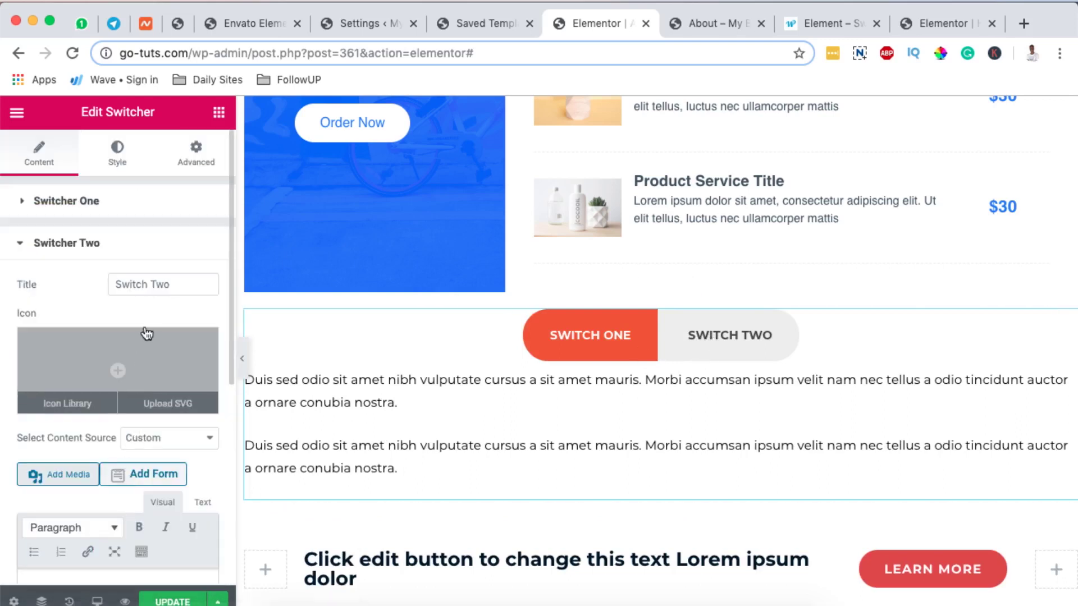
scroll(133, 335, "down", 5)
key("alt+shift+Left")
key("alt+shift+Left")
key("alt+shift+Left")
type("Duis sed odio sit amet nibh vulputate cursus a sit amet mauris. Morbi accumsan ipsum velit nam nec tellus a odio tincidunt auctor a ornare conubia nostra.")
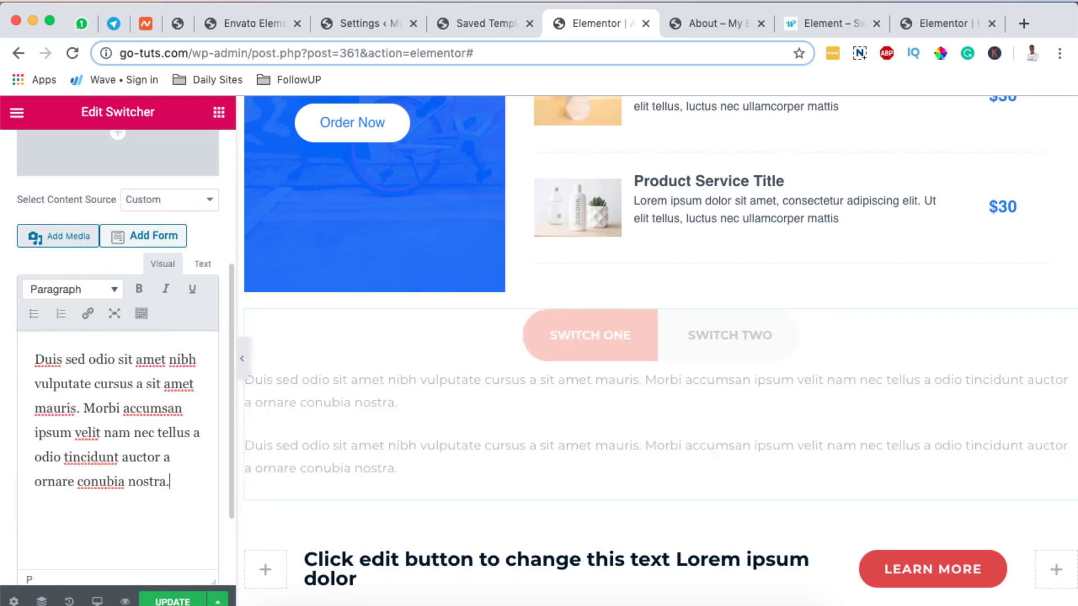
key("Return")
key("super+v")
key("Return")
key("super+v")
Toggle between Switch One and Switch Two in the preview to check both contents.
left_click(699, 335)
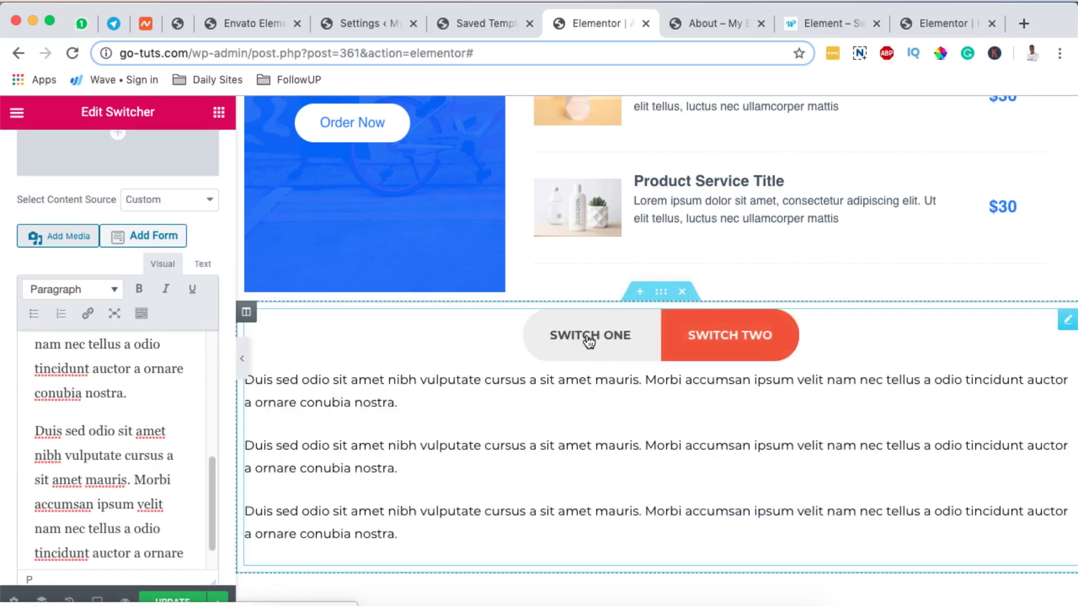
left_click(590, 338)
left_click(734, 337)
left_click(630, 340)
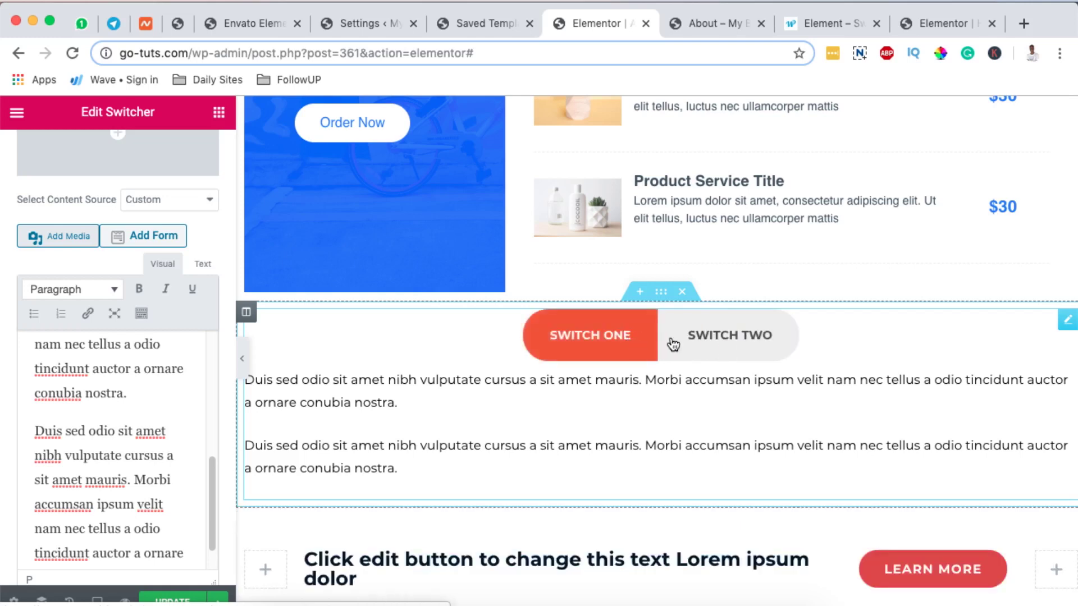
scroll(98, 423, "up", 5)
scroll(237, 382, "up", 5)
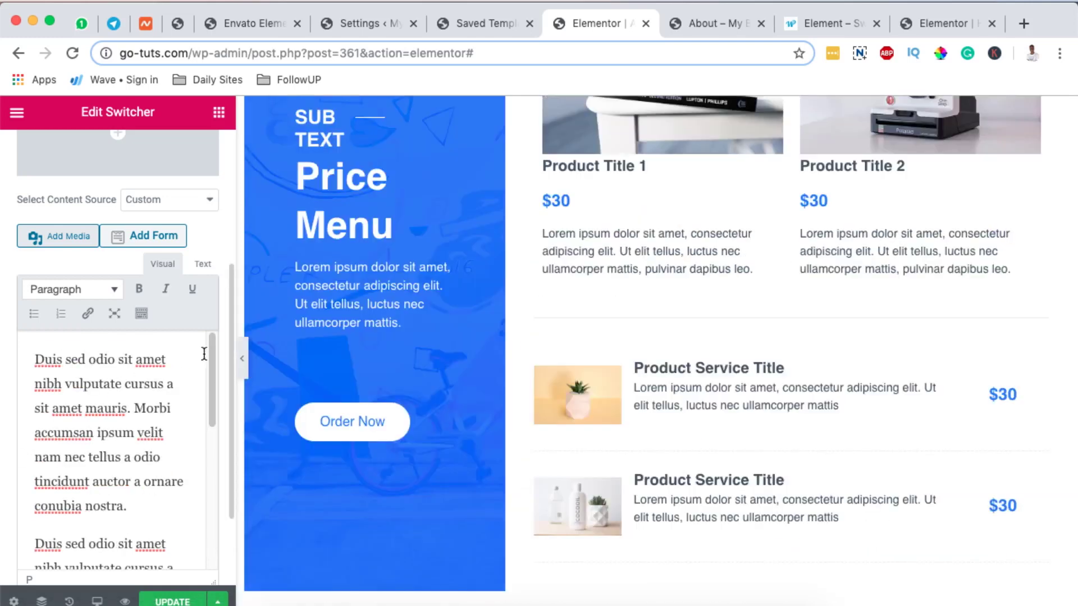
scroll(204, 354, "up", 5)
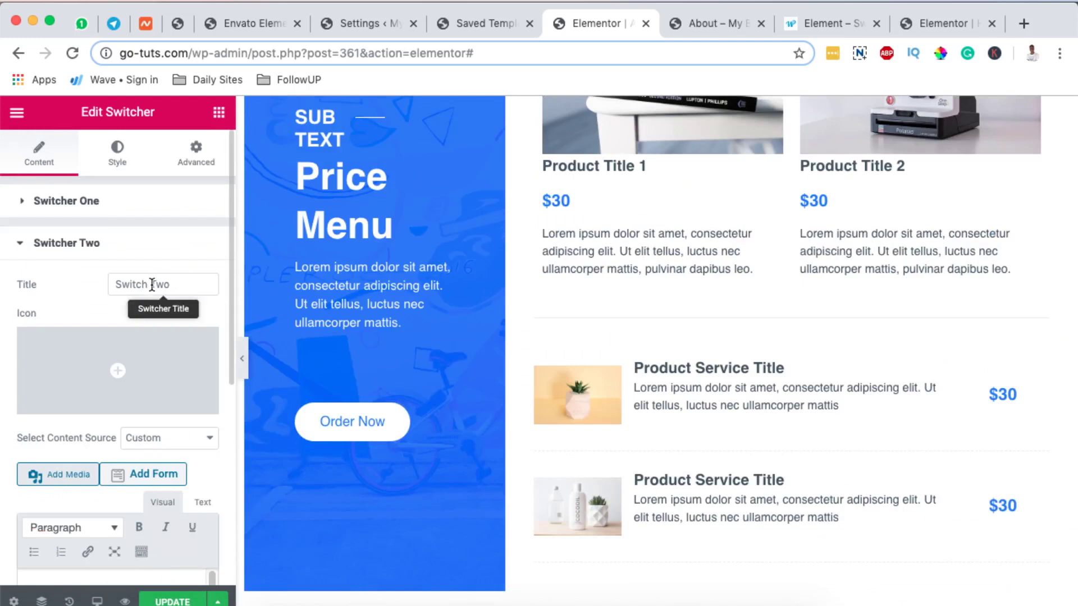
Retitle the first switch 'Demo 1' and the second switch 'Demo 2'.
left_click(102, 212)
triple_click(142, 236)
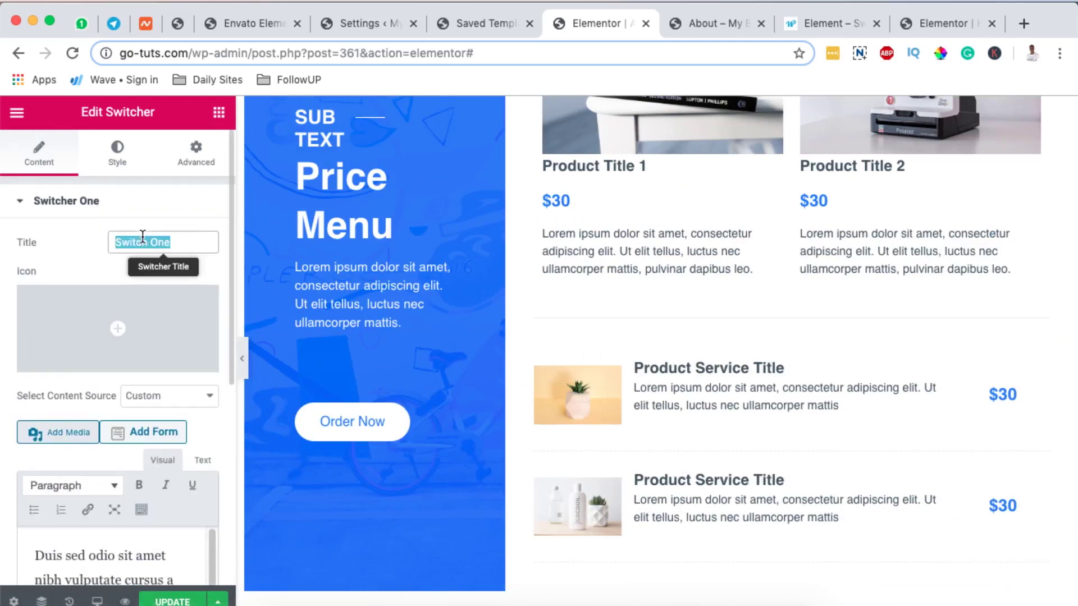
type("Demo 1")
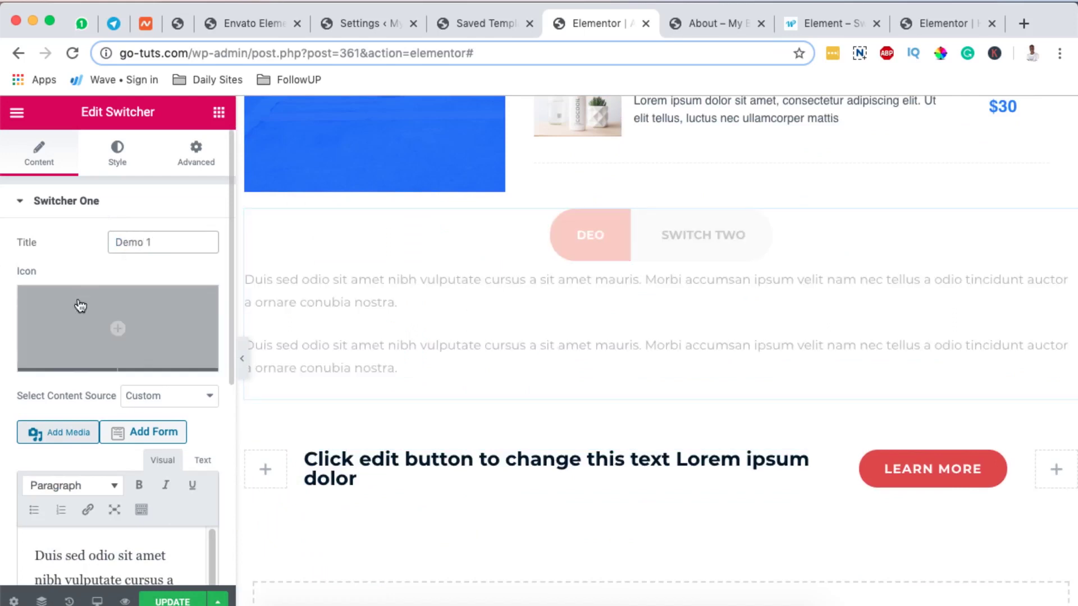
left_click(105, 203)
left_click(101, 241)
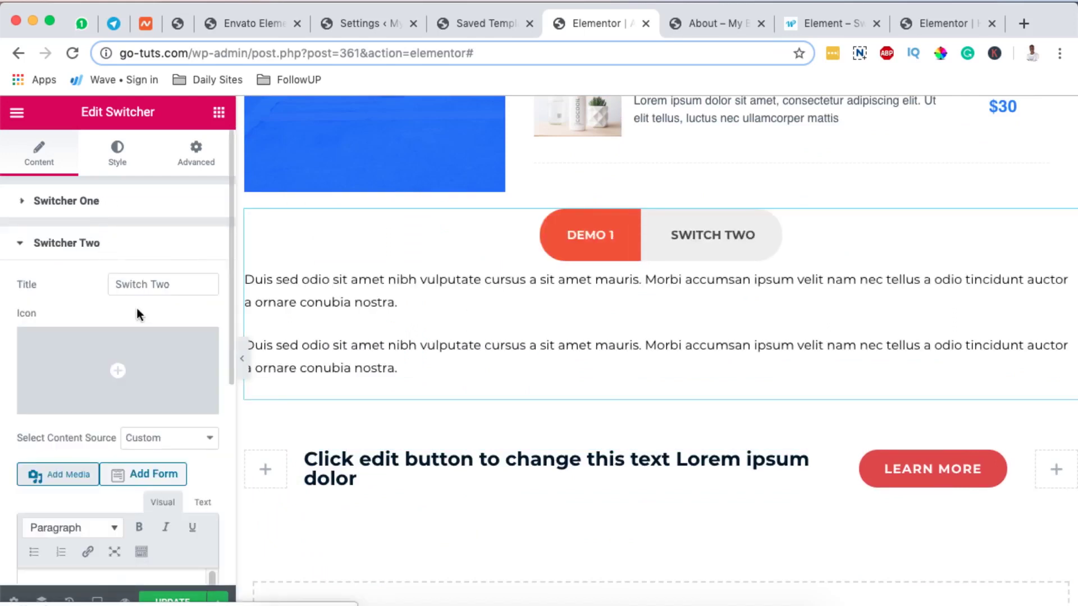
triple_click(129, 284)
type("De")
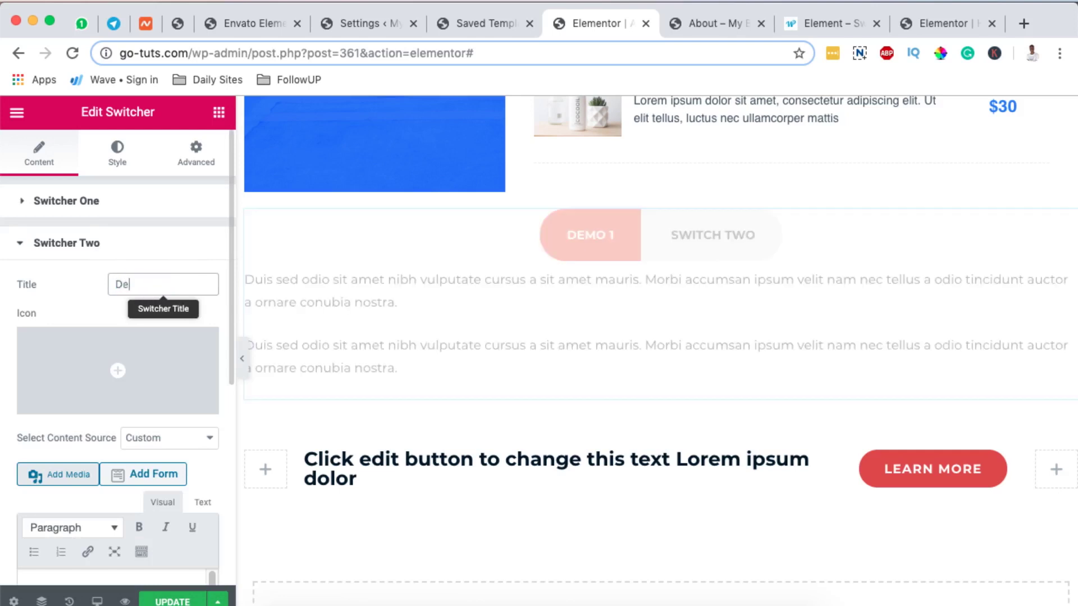
type("mo 2")
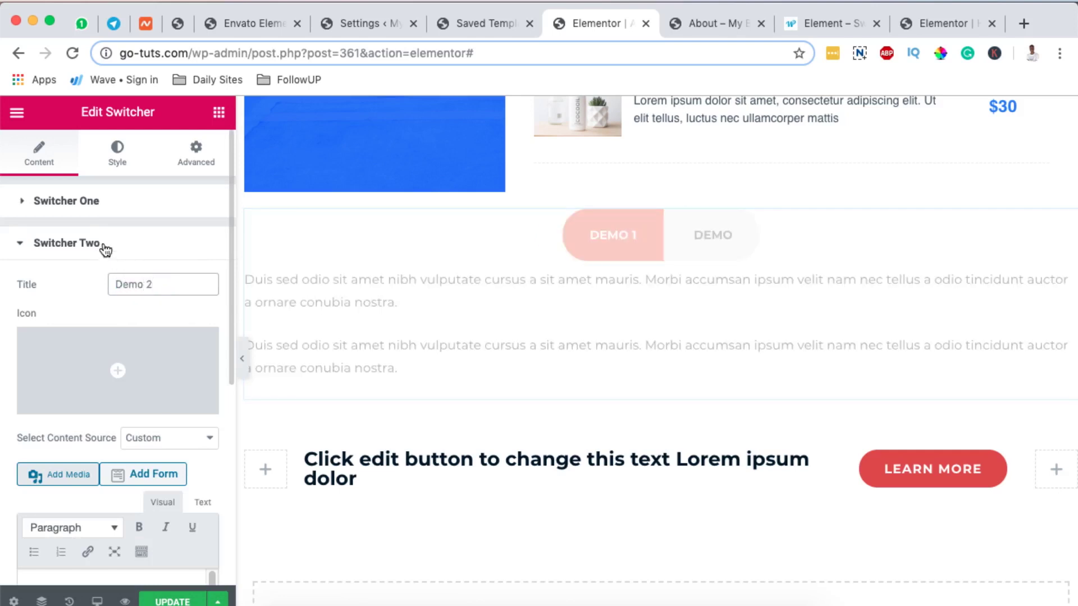
left_click(96, 242)
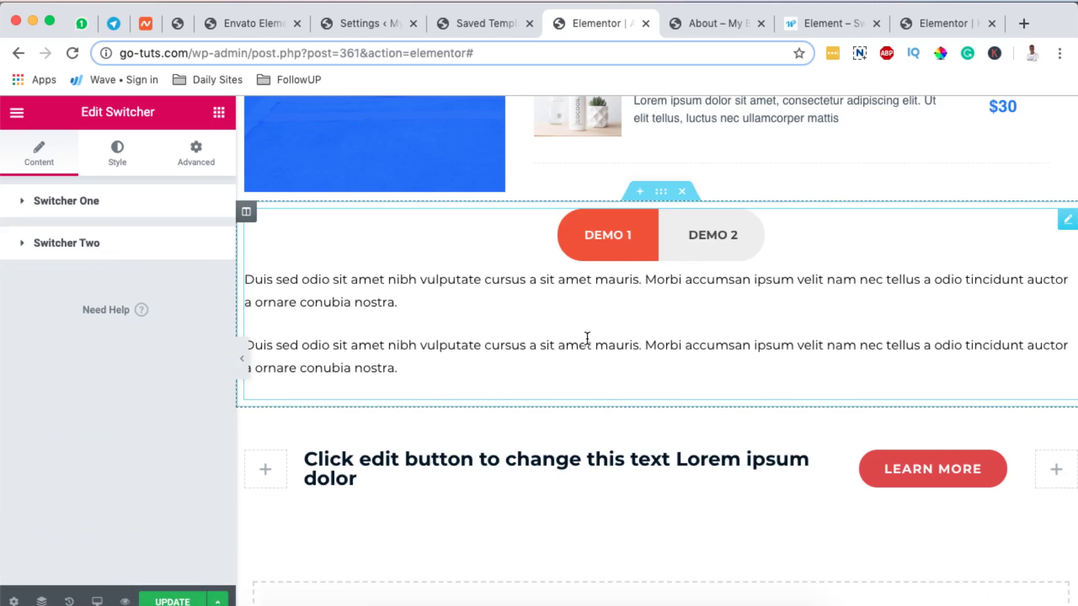
Set Switch One's content source to Elementor Template and view the Saved Templates list.
left_click(75, 207)
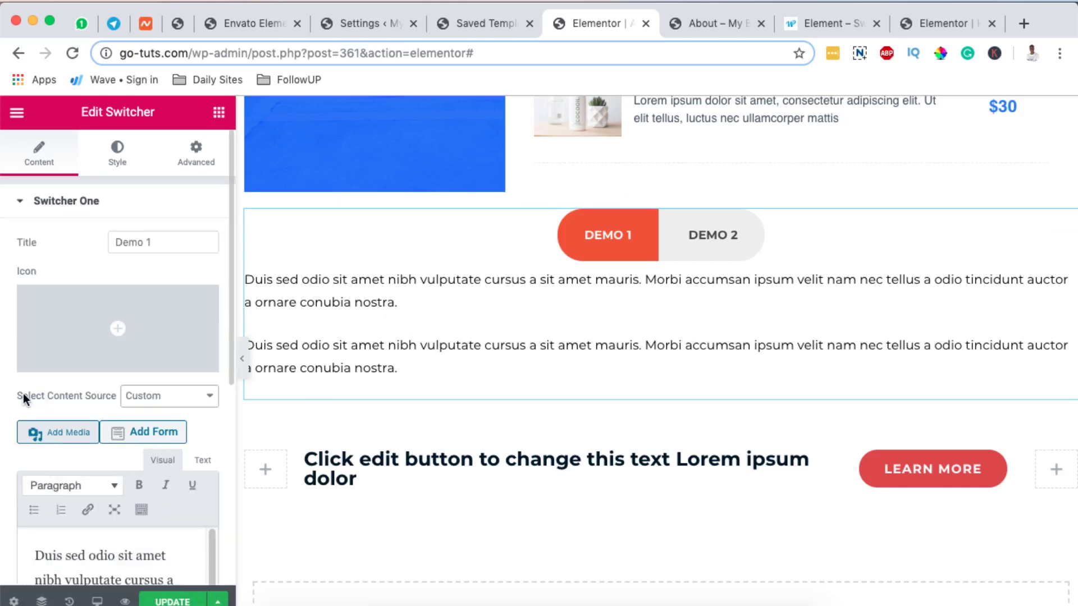
left_click_drag(18, 394, 60, 396)
left_click(160, 397)
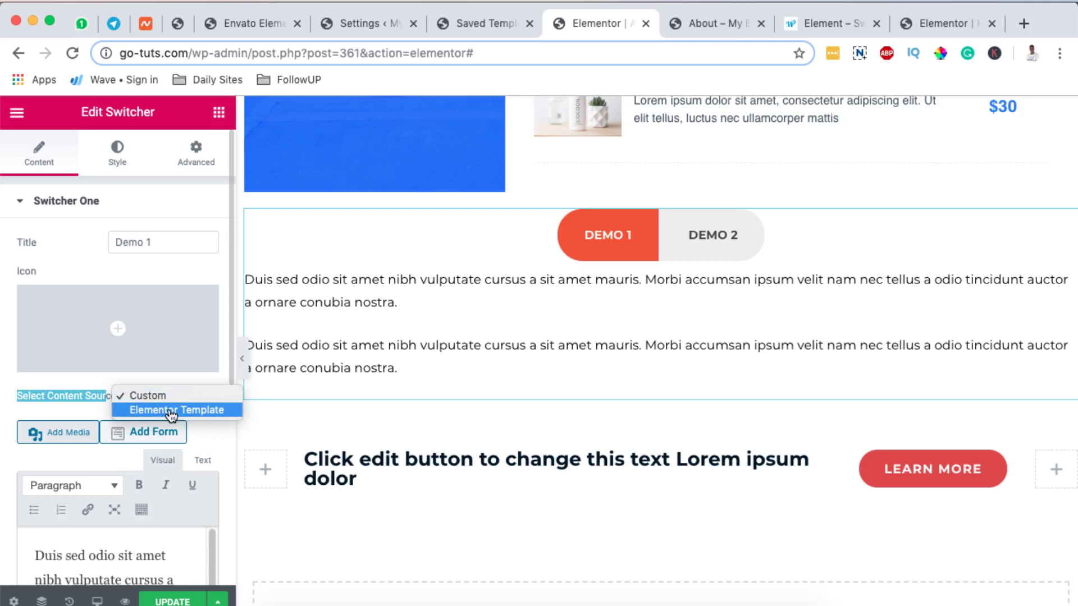
left_click(171, 411)
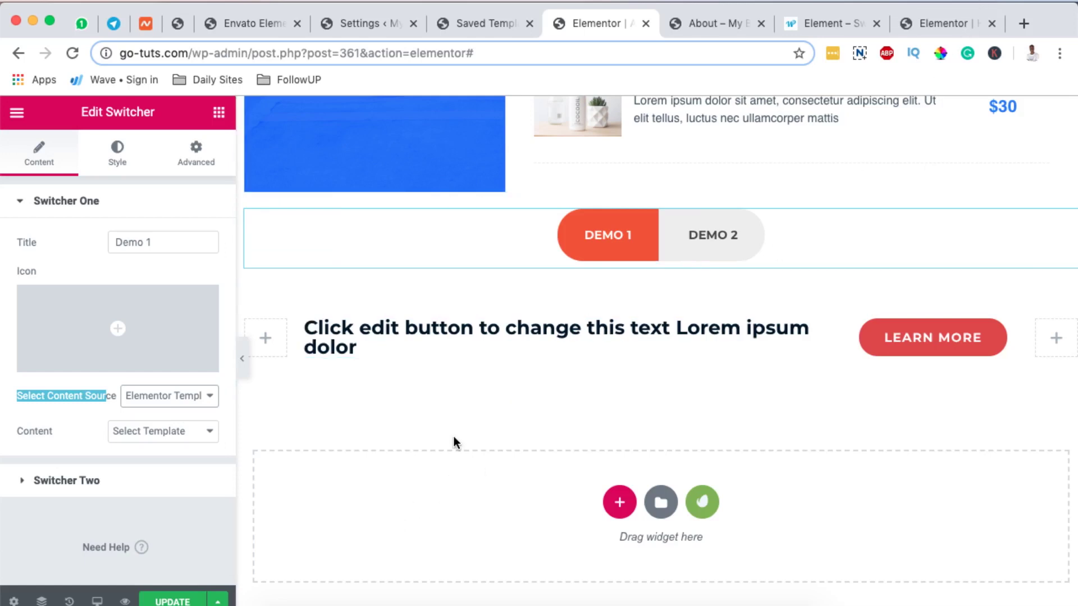
left_click(486, 23)
left_click(29, 267)
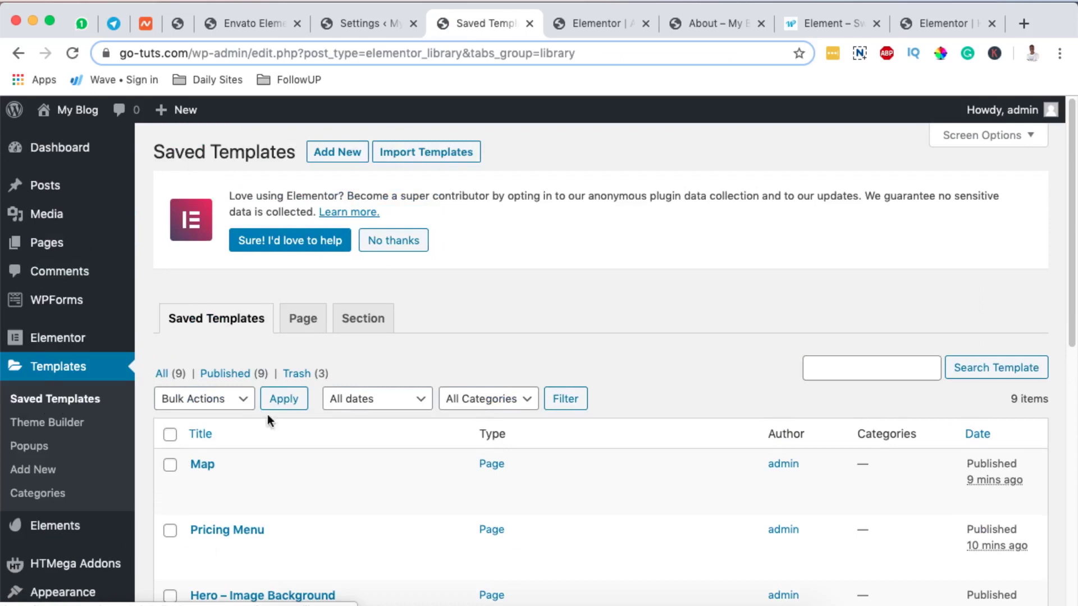
scroll(267, 415, "down", 4)
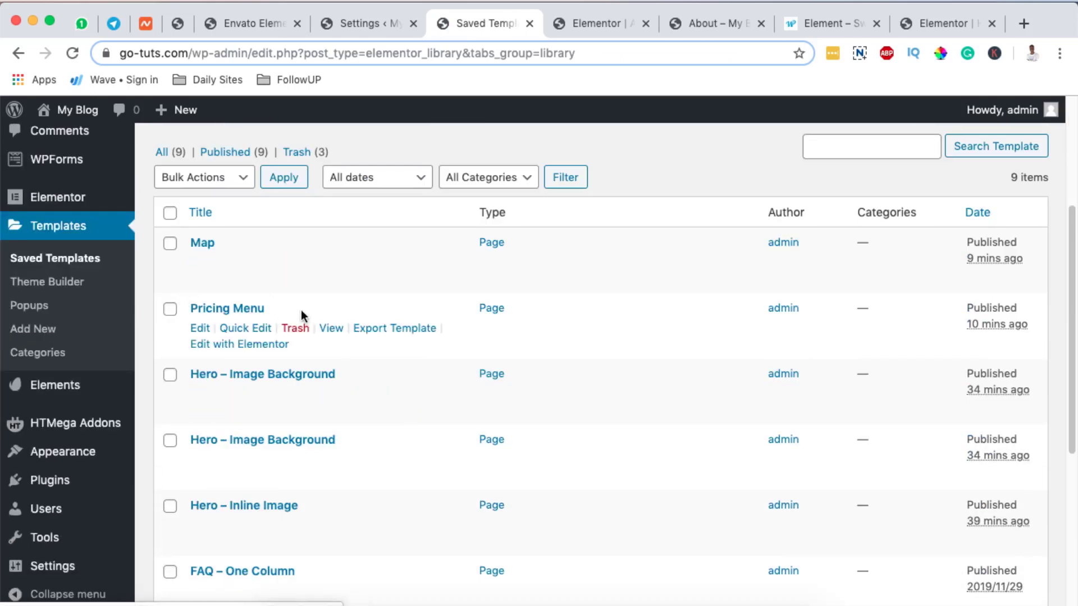
left_click(335, 264, "super")
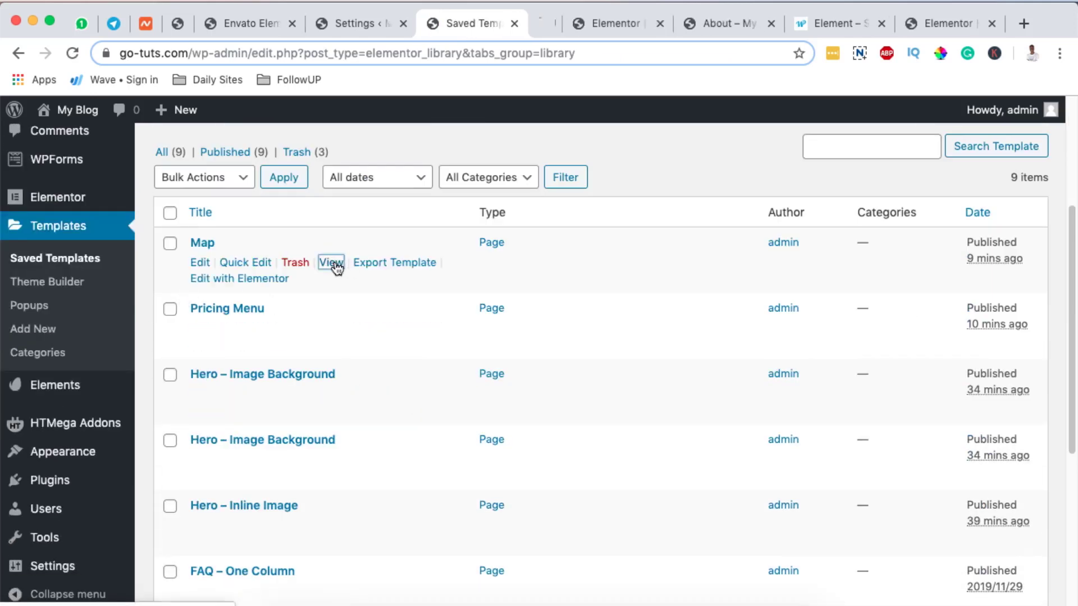
left_click(333, 329, "super")
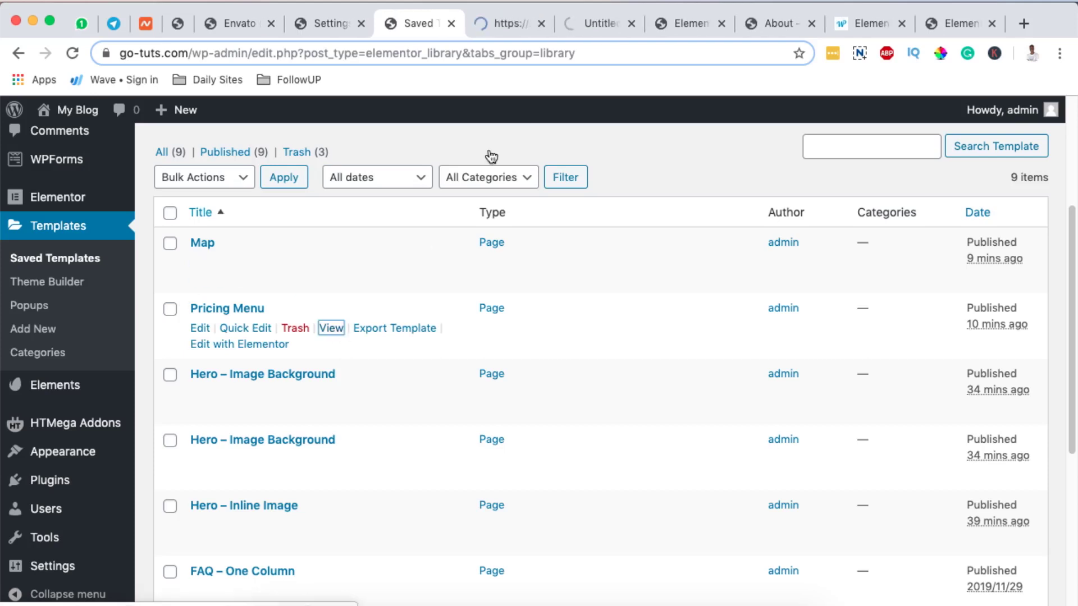
left_click(499, 24)
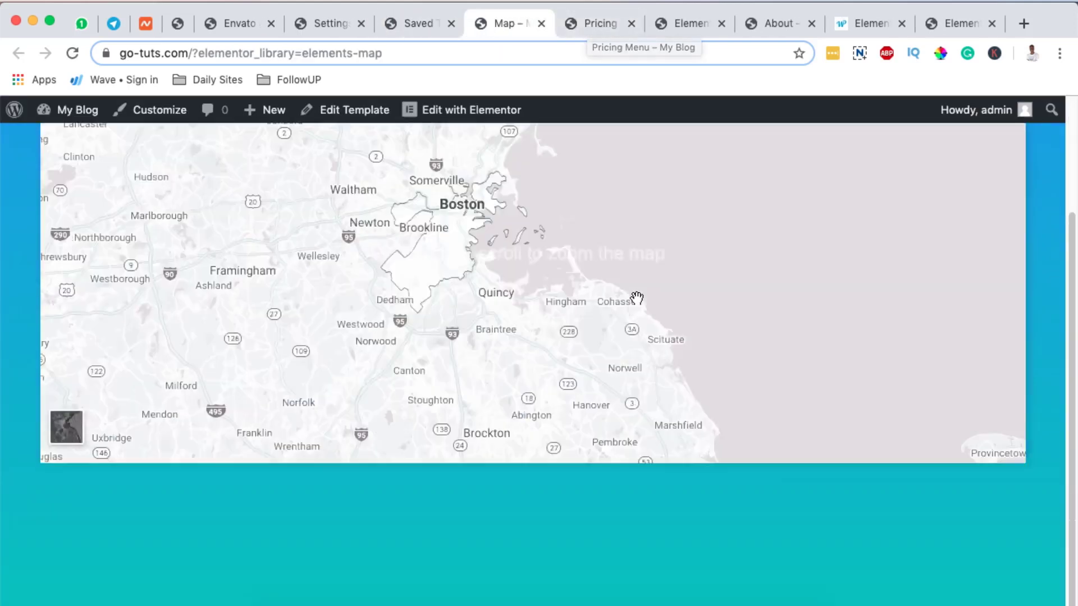
left_click(597, 28)
scroll(632, 270, "down", 4)
scroll(631, 324, "up", 4)
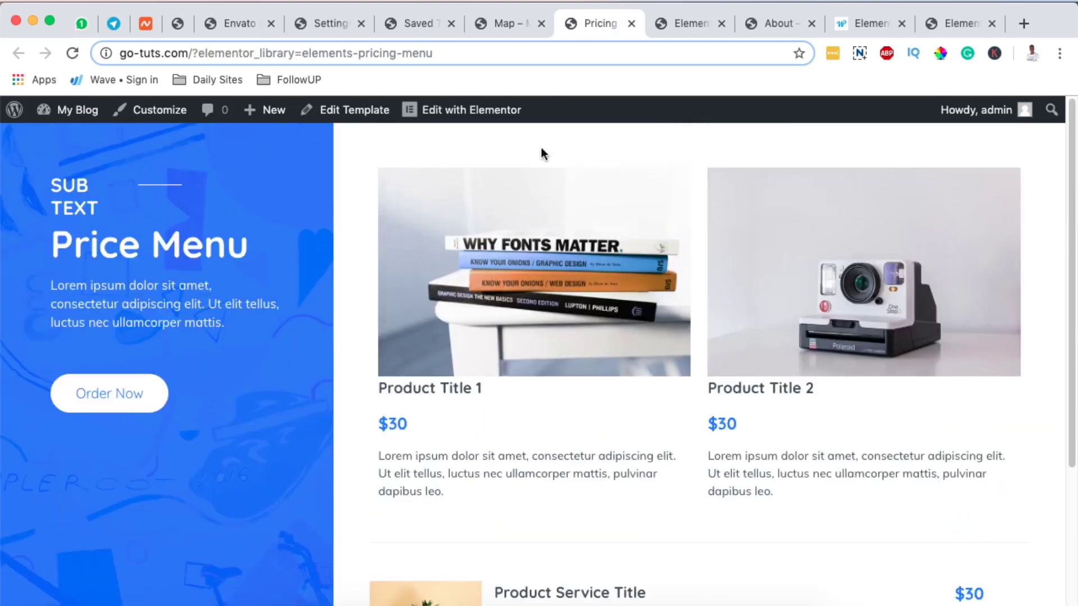
scroll(501, 247, "down", 4)
key("super+w")
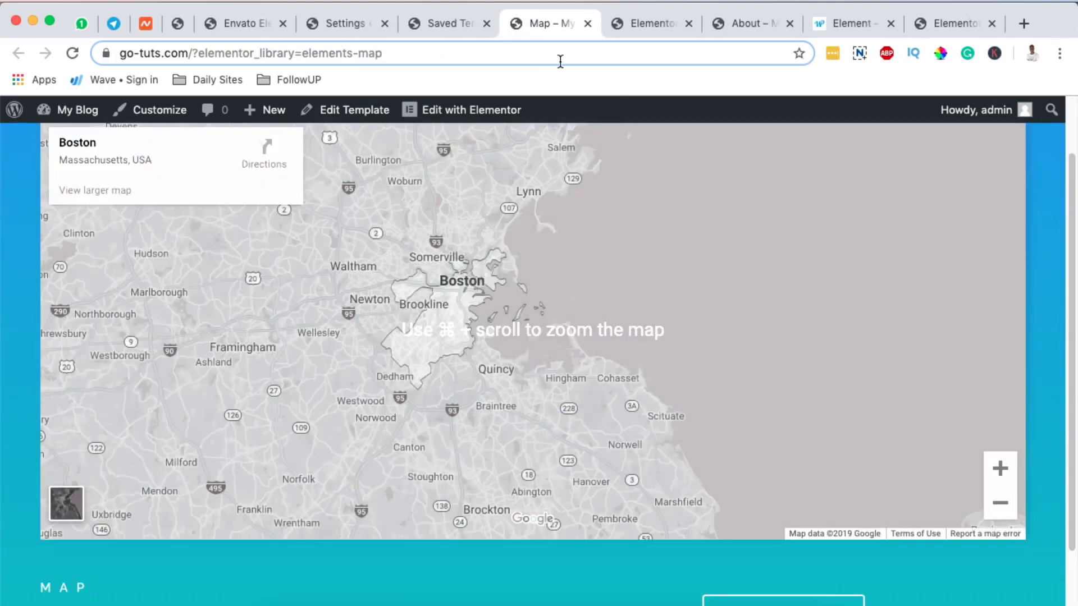
key("super+w")
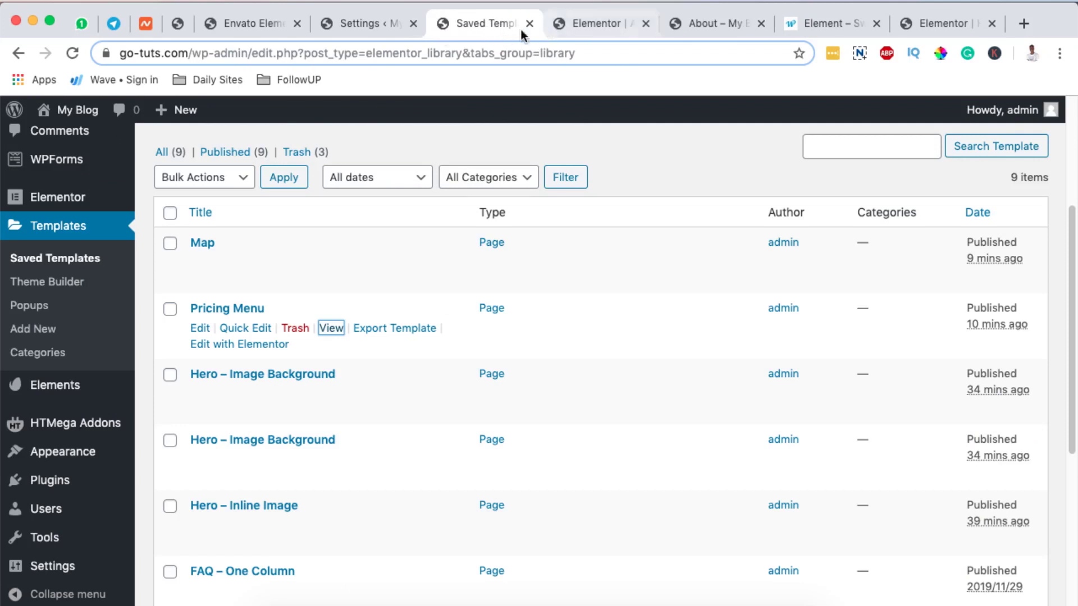
Rename the first switch button 'Pricing Menu' and the second 'Find us'.
left_click(579, 24)
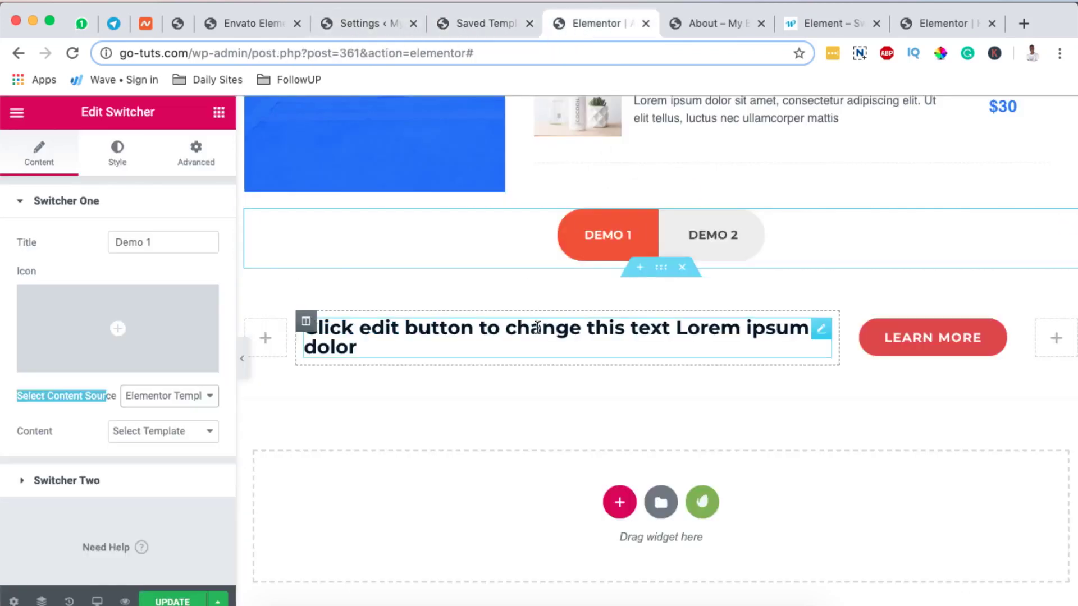
triple_click(141, 243)
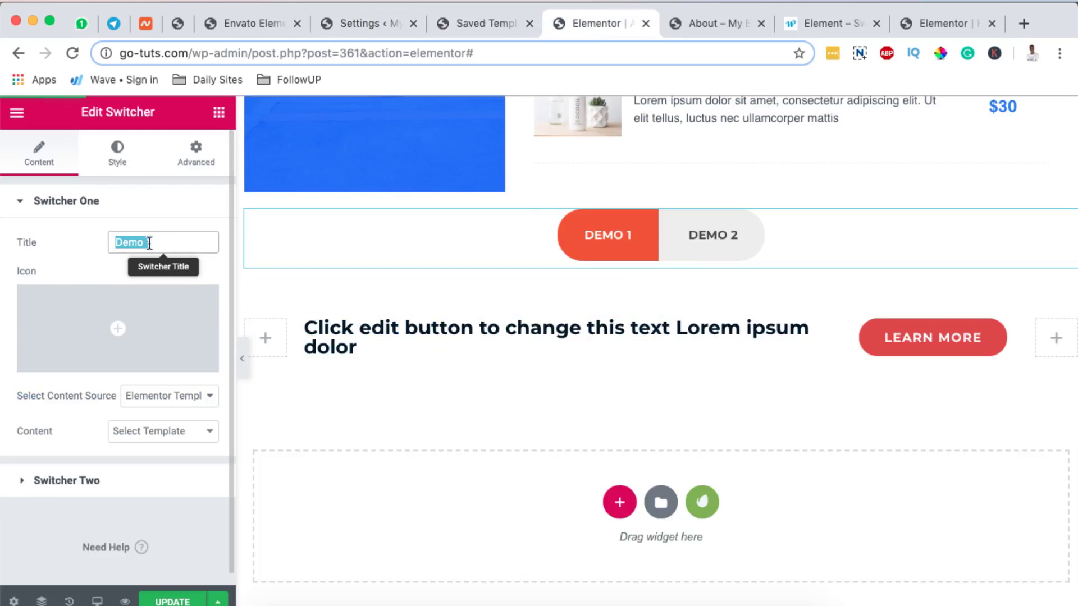
type("Pre")
type("cing Menu")
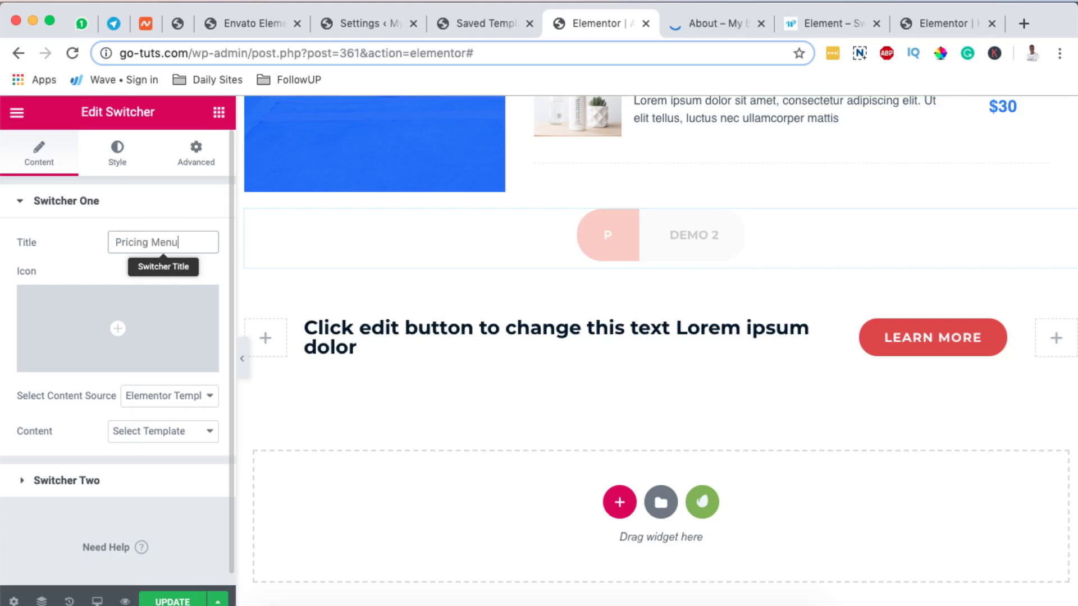
left_click(113, 202)
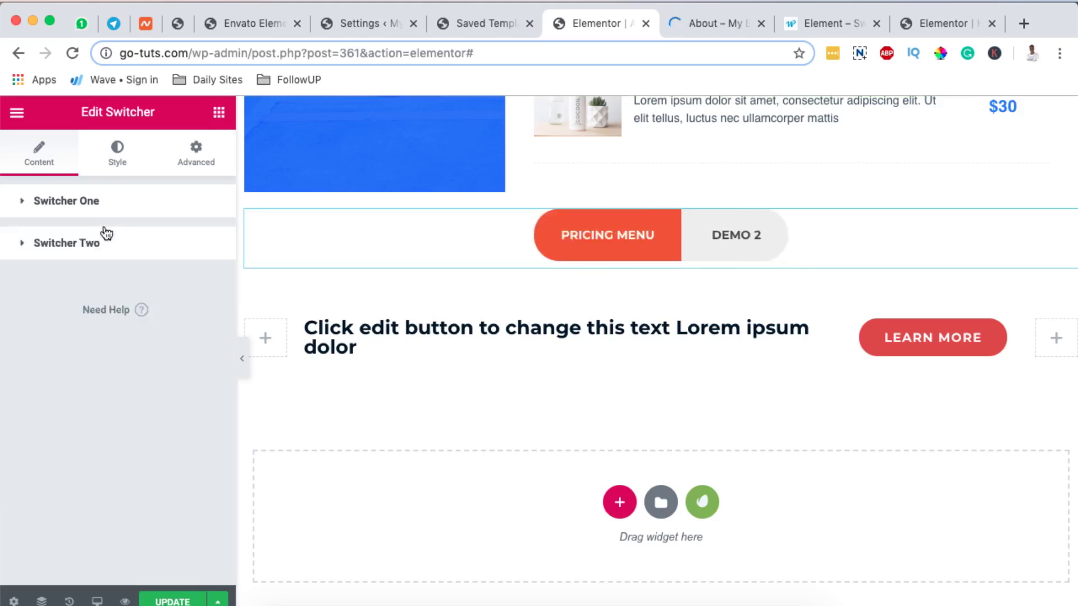
left_click(99, 249)
double_click(131, 284)
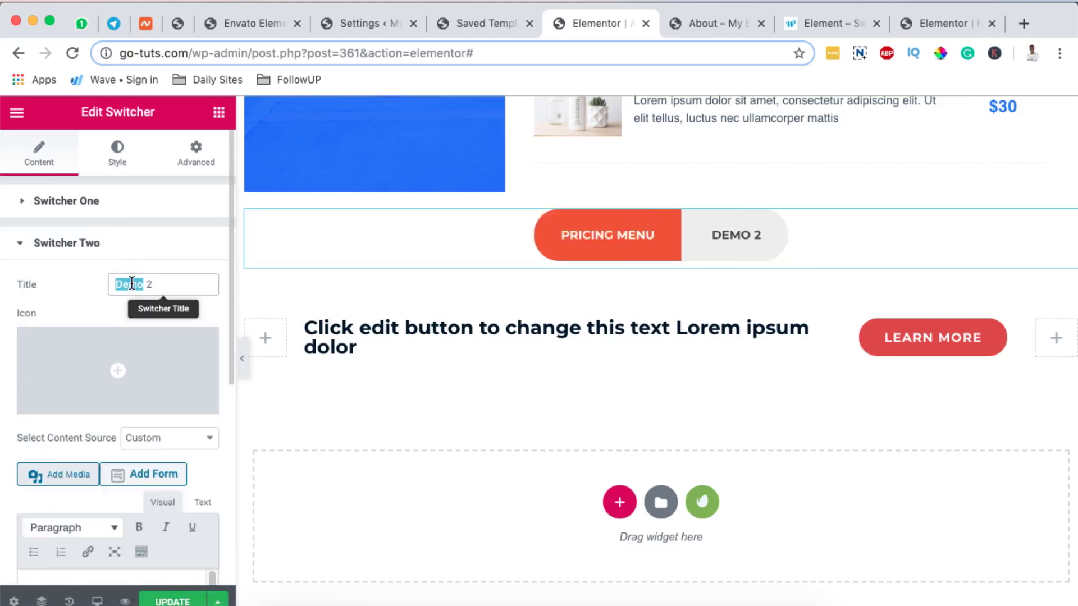
type("Find us")
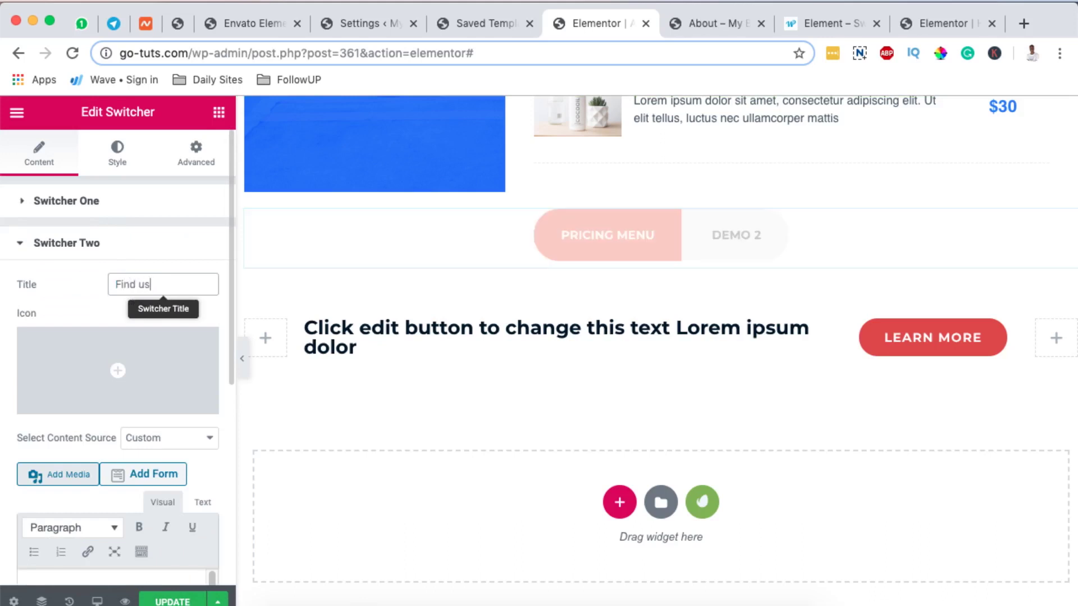
left_click(116, 248)
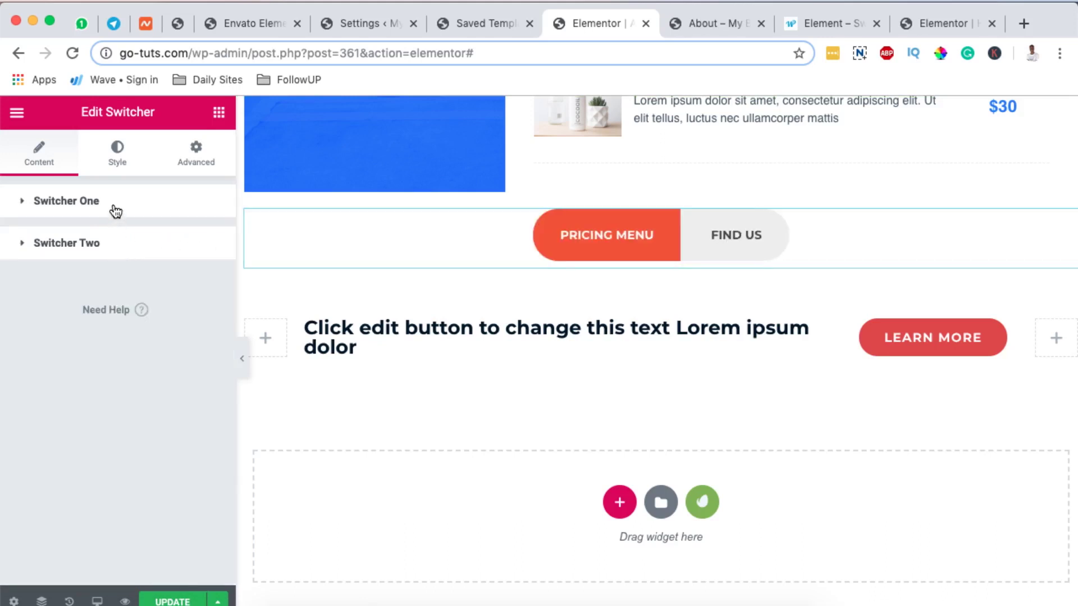
left_click(116, 210)
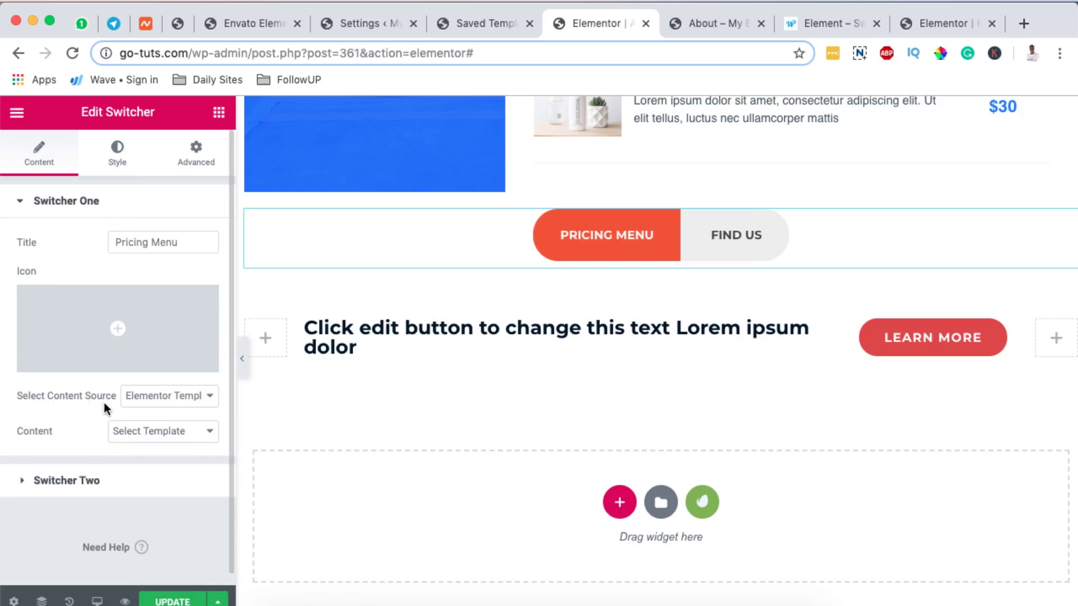
Make the Pricing Menu switch display the Pricing Menu Elementor template.
left_click(160, 400)
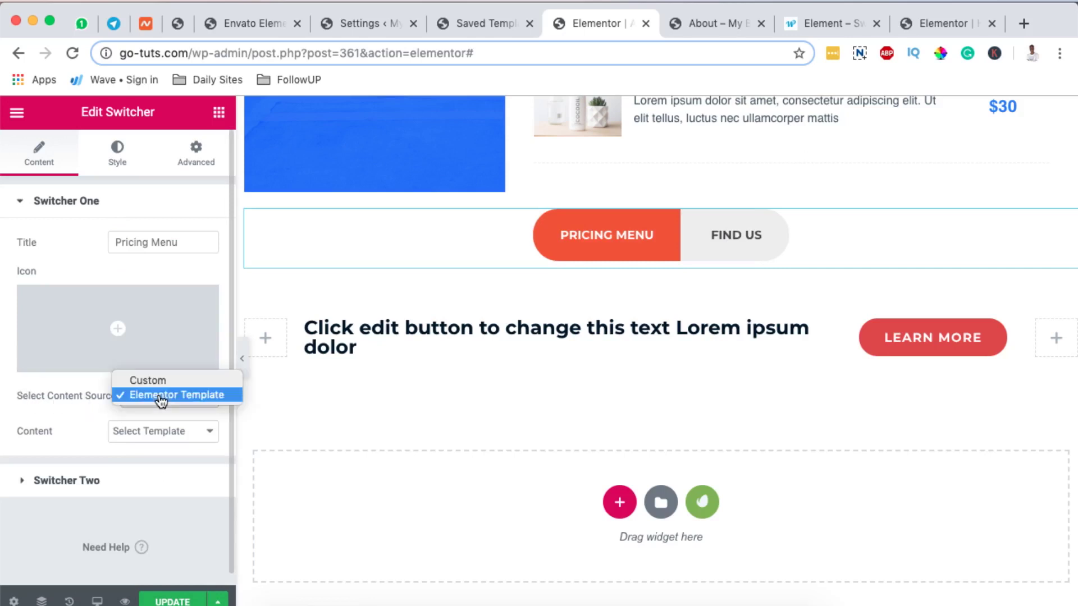
left_click(161, 401)
left_click(155, 432)
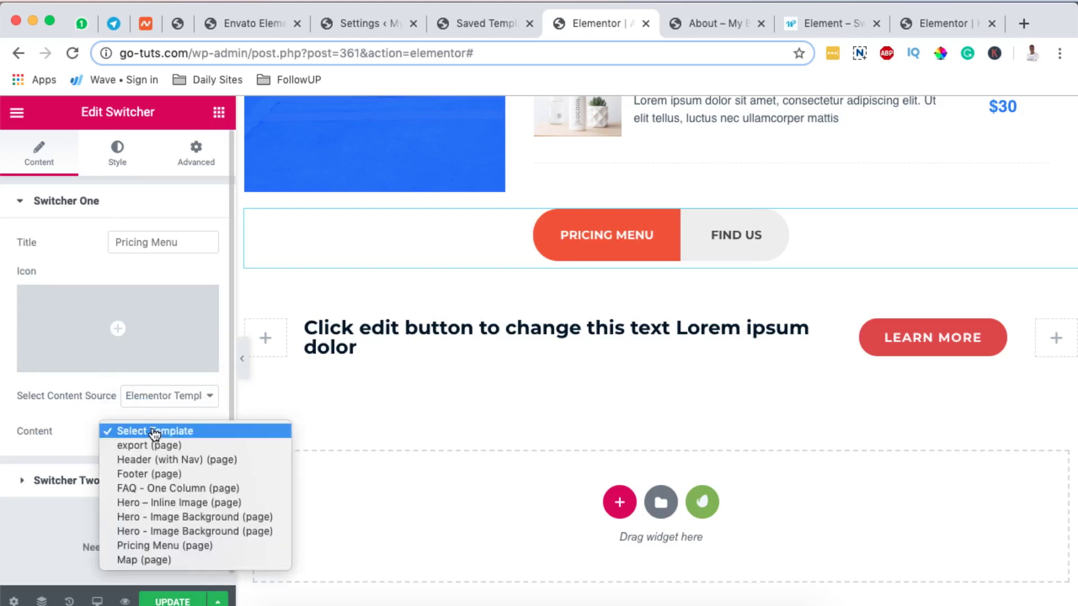
left_click(148, 548)
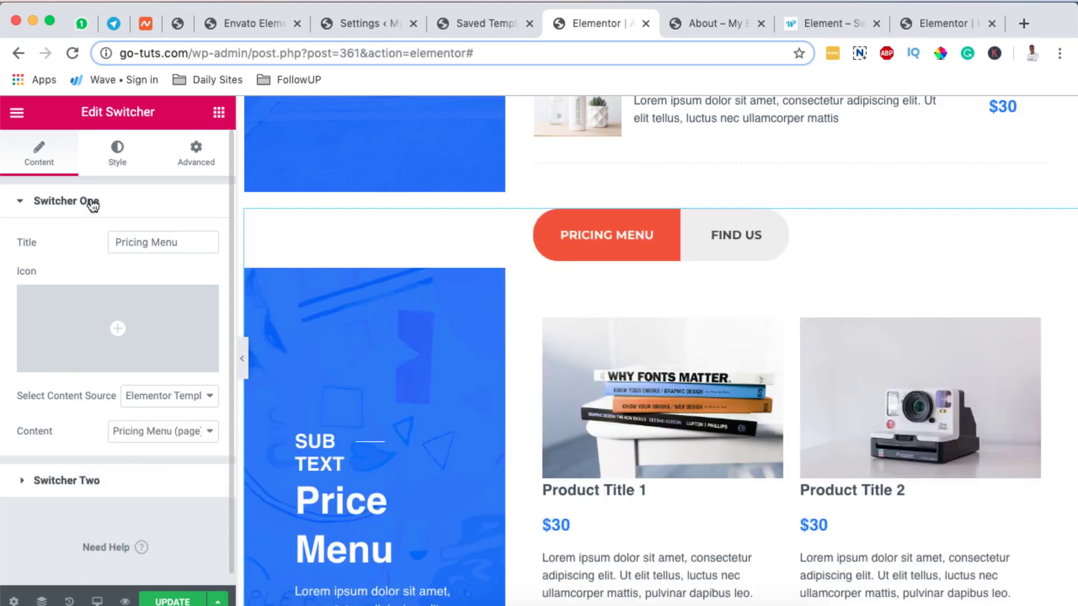
left_click(91, 203)
Make Find us display the Map (page) template and update the page.
left_click(88, 246)
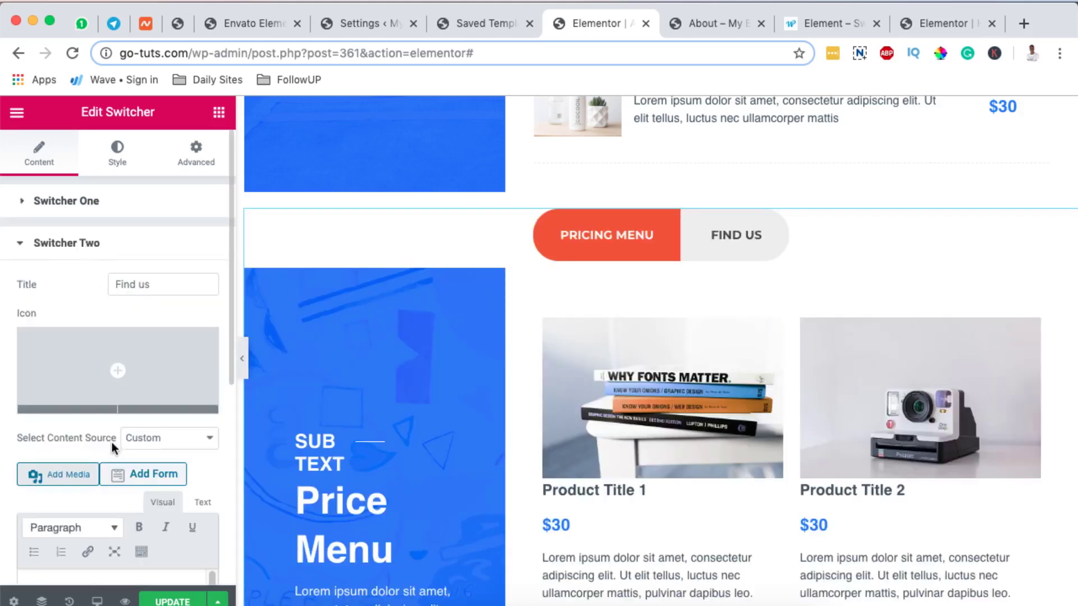
left_click(144, 447)
left_click(149, 453)
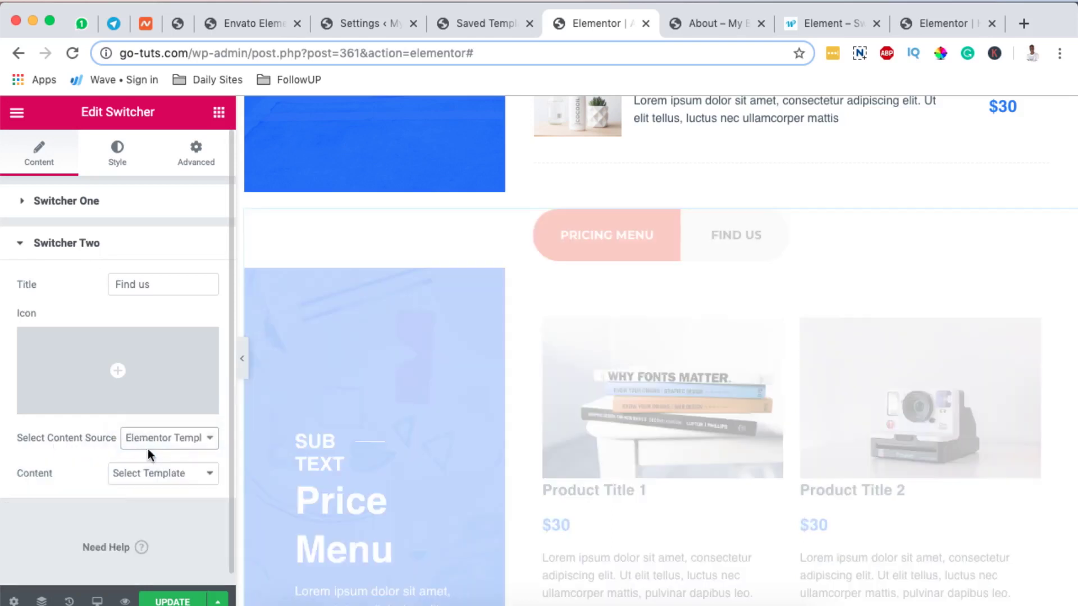
left_click(144, 480)
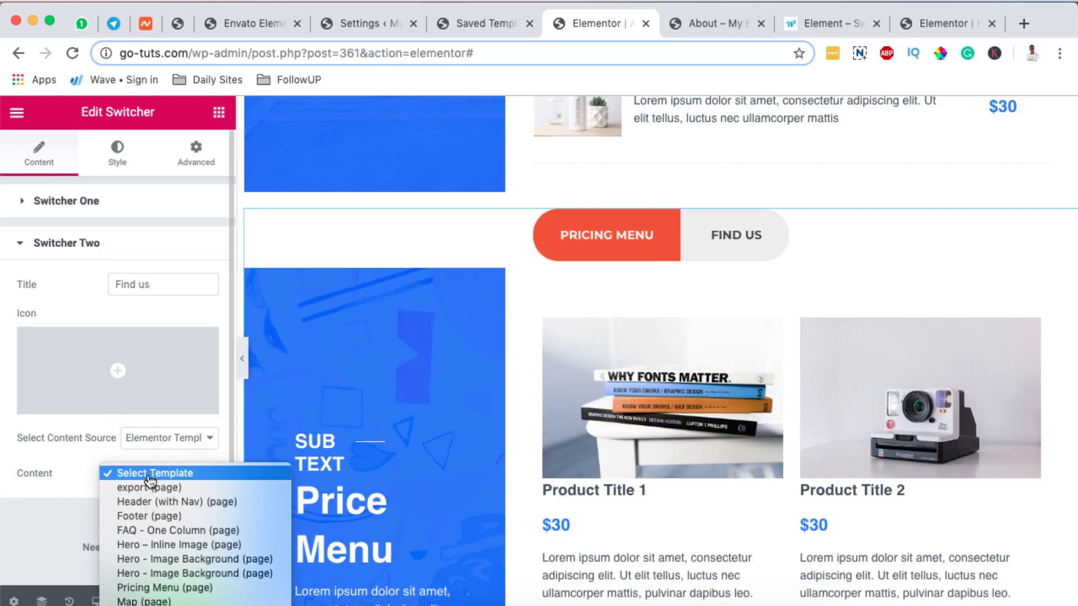
left_click(147, 601)
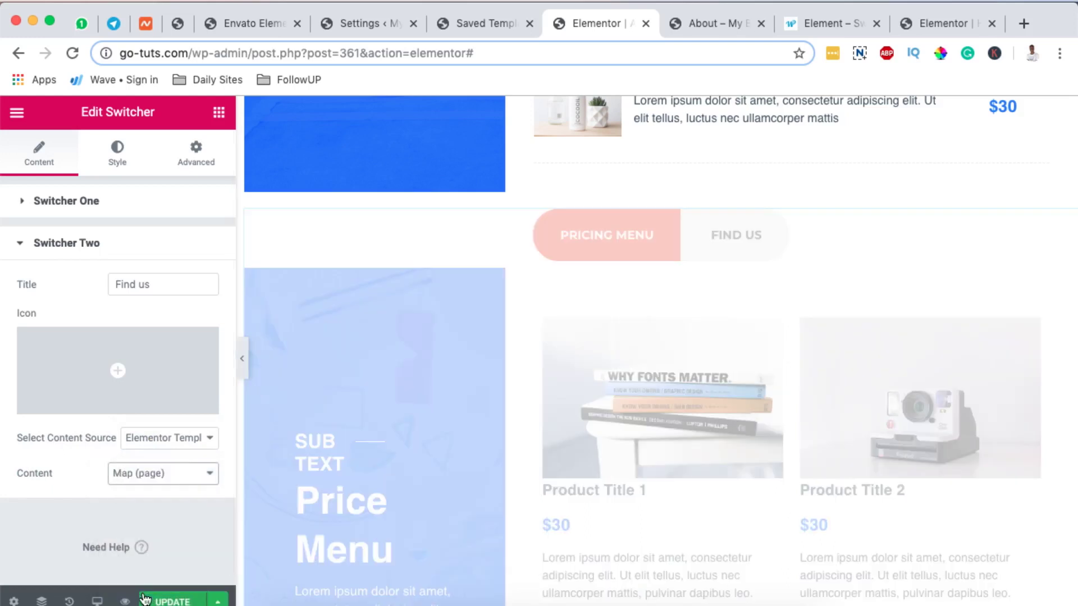
left_click(170, 602)
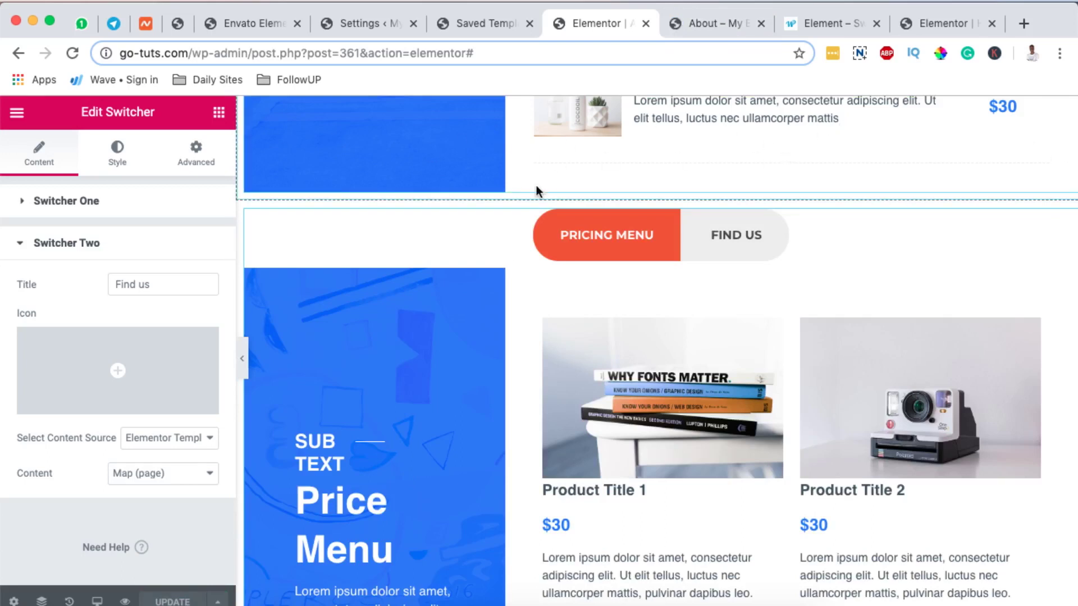
left_click(706, 19)
scroll(723, 328, "down", 10)
scroll(722, 327, "down", 8)
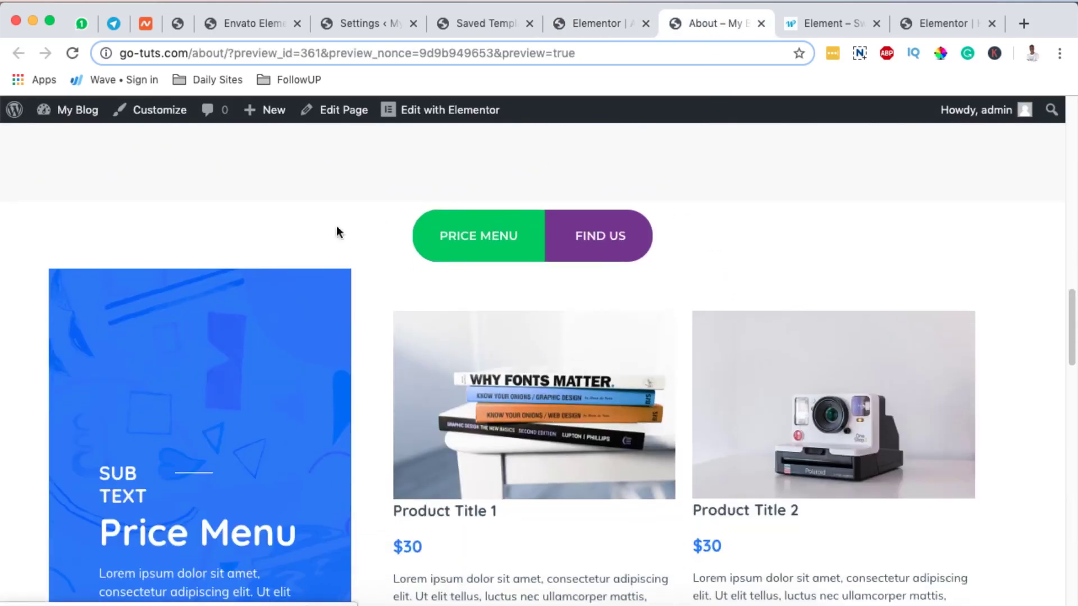
scroll(602, 360, "down", 10)
scroll(604, 358, "down", 3)
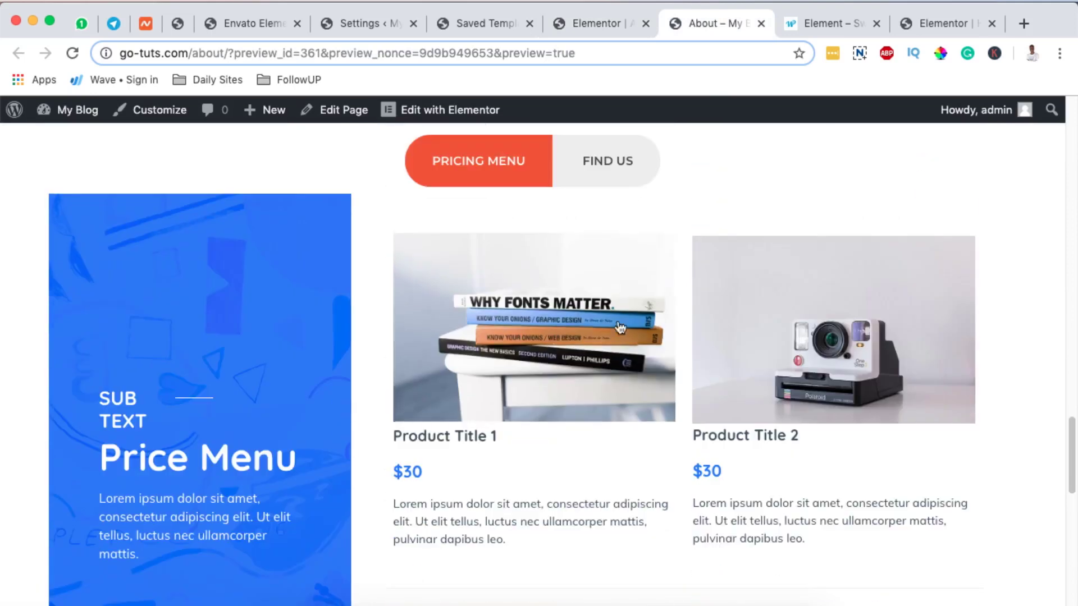
scroll(713, 413, "up", 1)
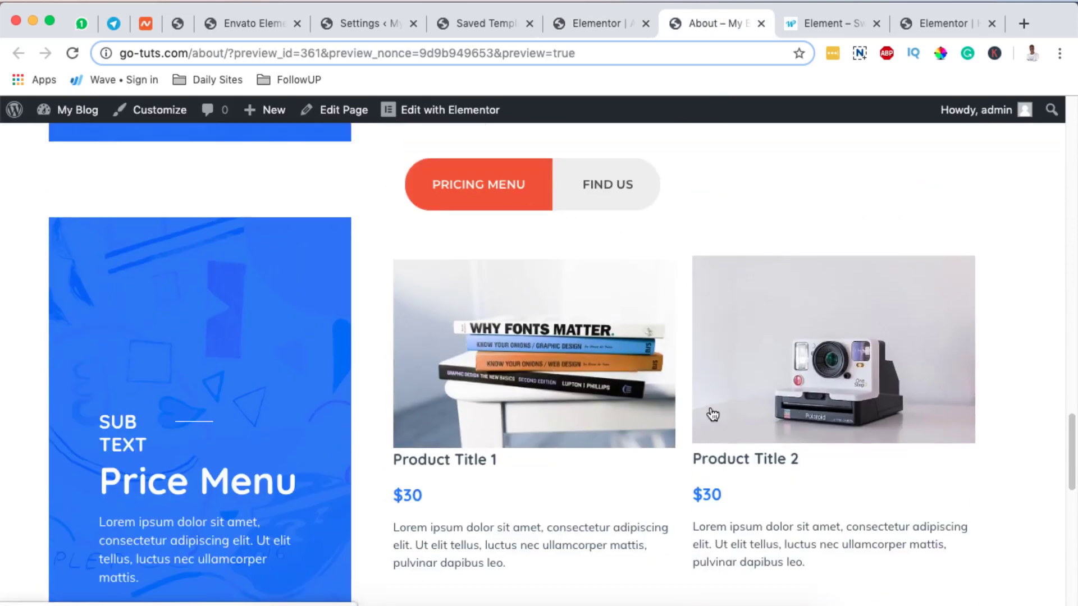
left_click(616, 201)
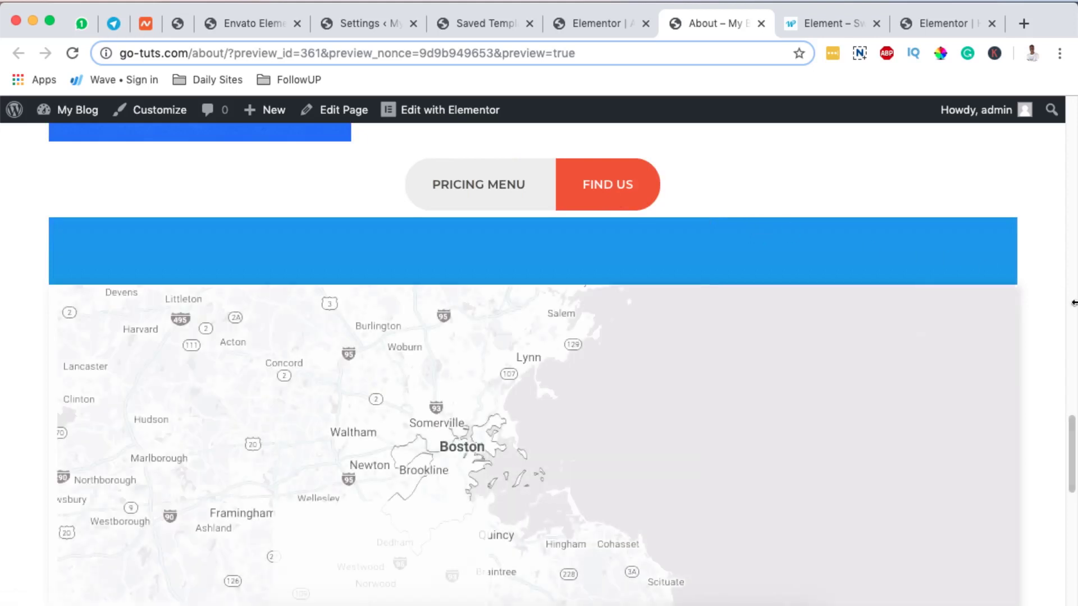
scroll(1035, 349, "down", 1)
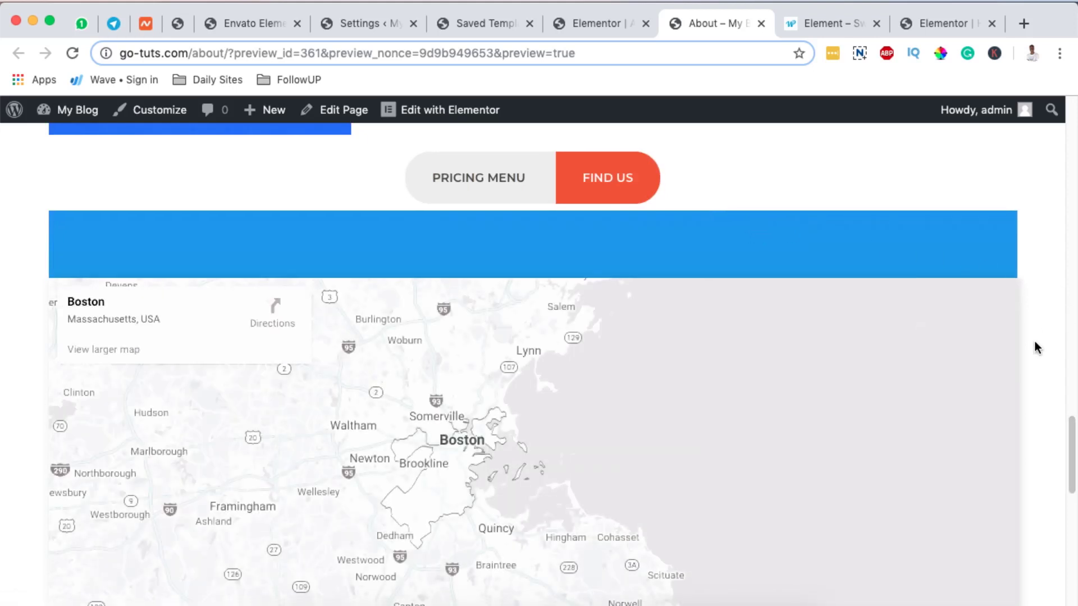
scroll(1036, 348, "down", 5)
scroll(1037, 348, "up", 7)
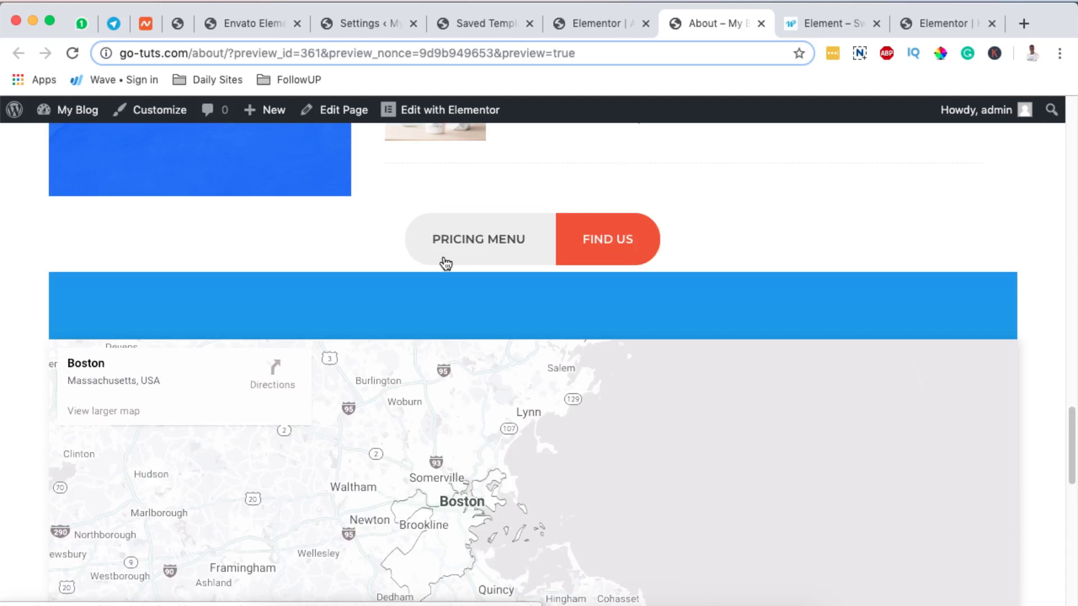
left_click(470, 243)
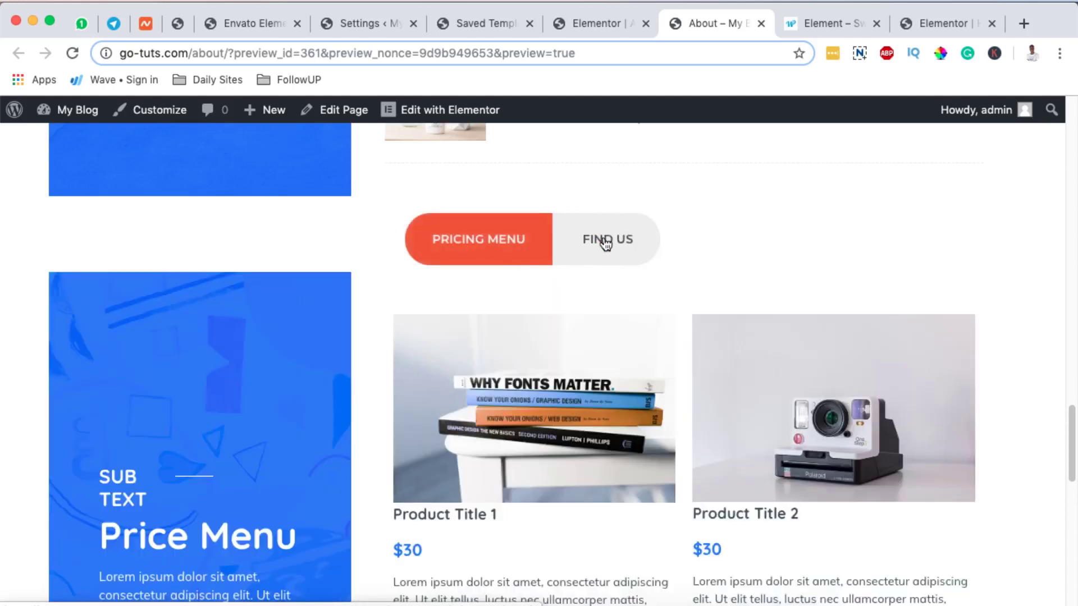
left_click(606, 243)
left_click(500, 250)
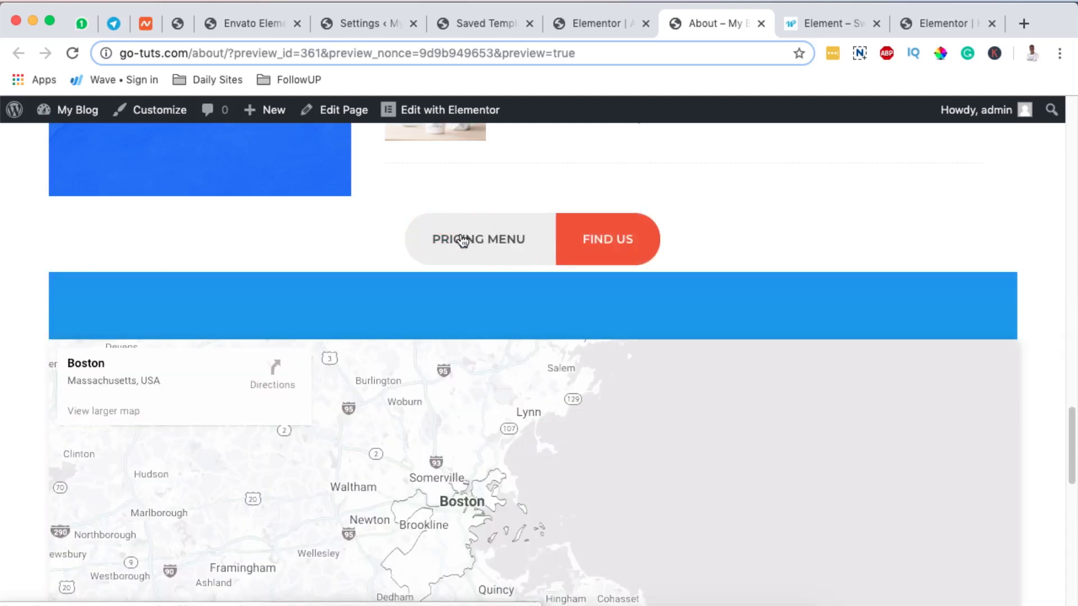
left_click(462, 241)
left_click(590, 241)
left_click(511, 239)
left_click(606, 23)
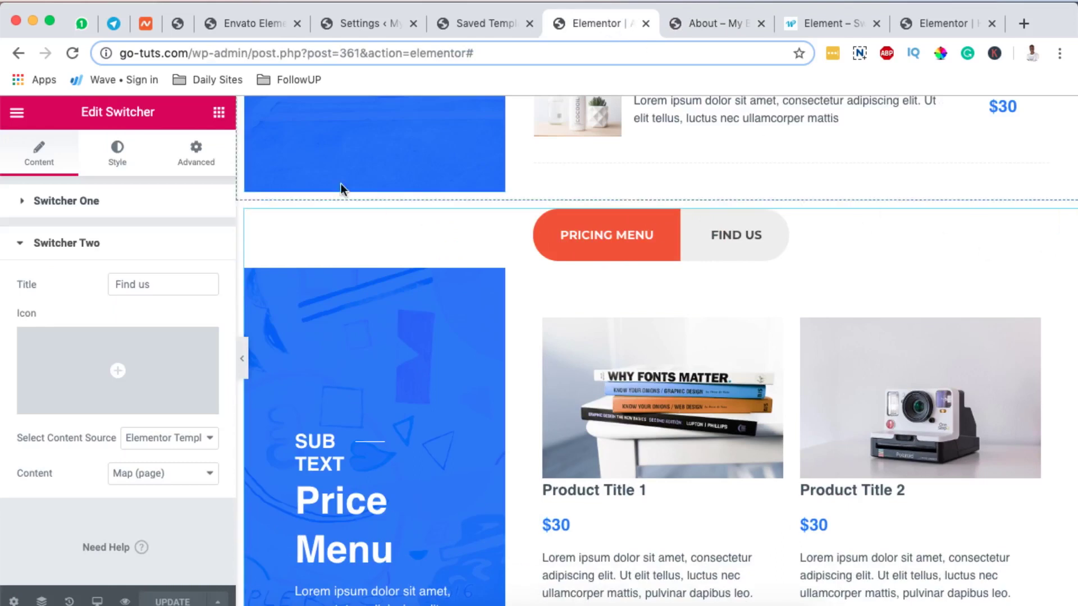
Give the switcher buttons a classic background in magenta #c629ac under Style > Switcher Button.
left_click(134, 166)
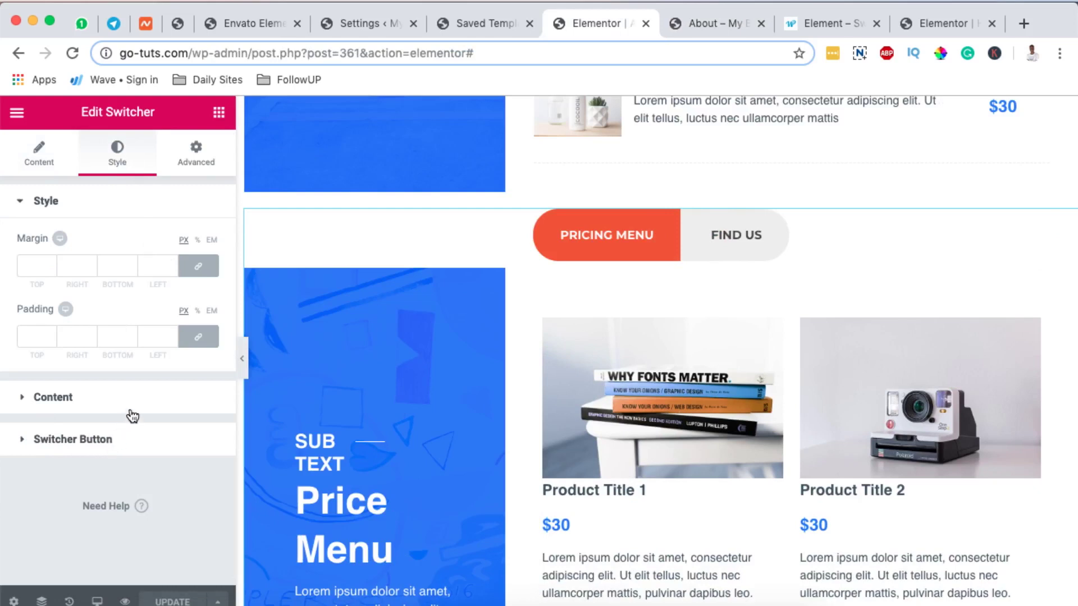
left_click(133, 439)
scroll(158, 353, "down", 1)
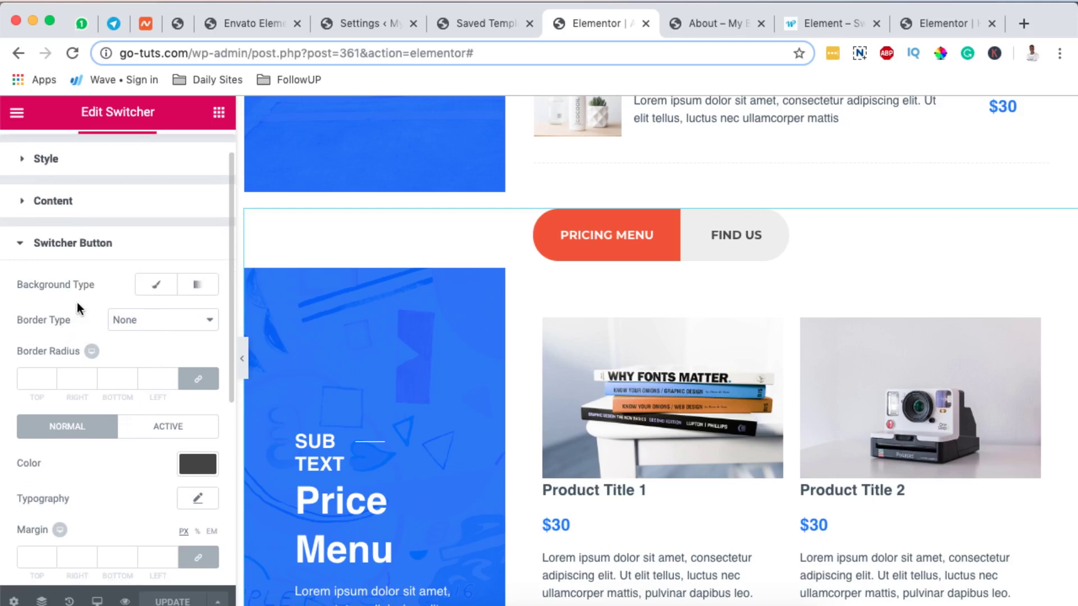
left_click(154, 291)
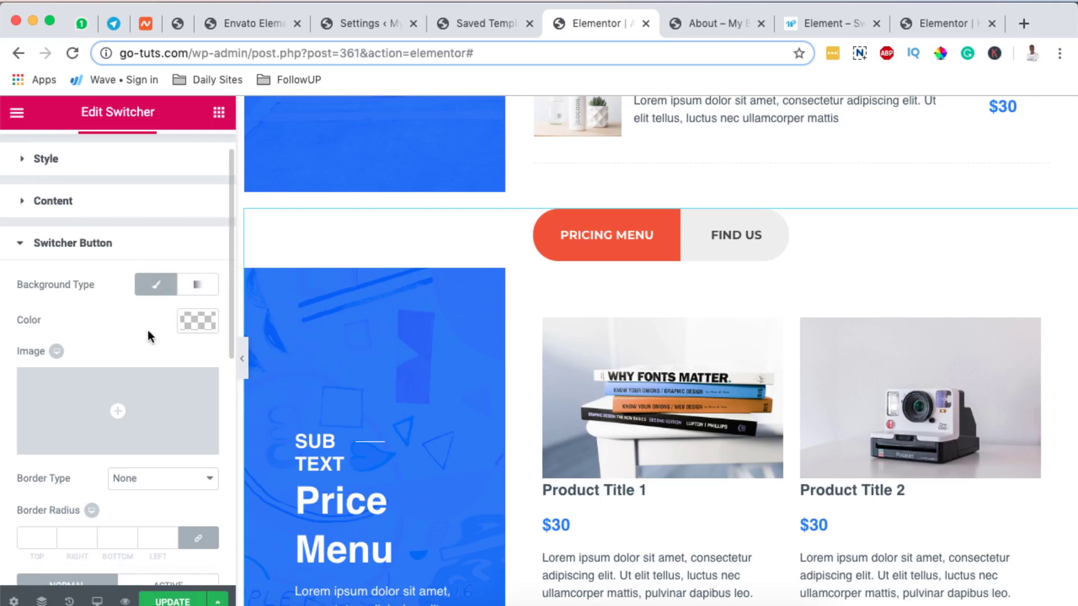
left_click(207, 326)
mouse_move(109, 396)
left_mouse_down()
mouse_move(60, 471)
mouse_move(108, 393)
mouse_move(130, 376)
mouse_move(158, 378)
mouse_move(159, 391)
left_mouse_up()
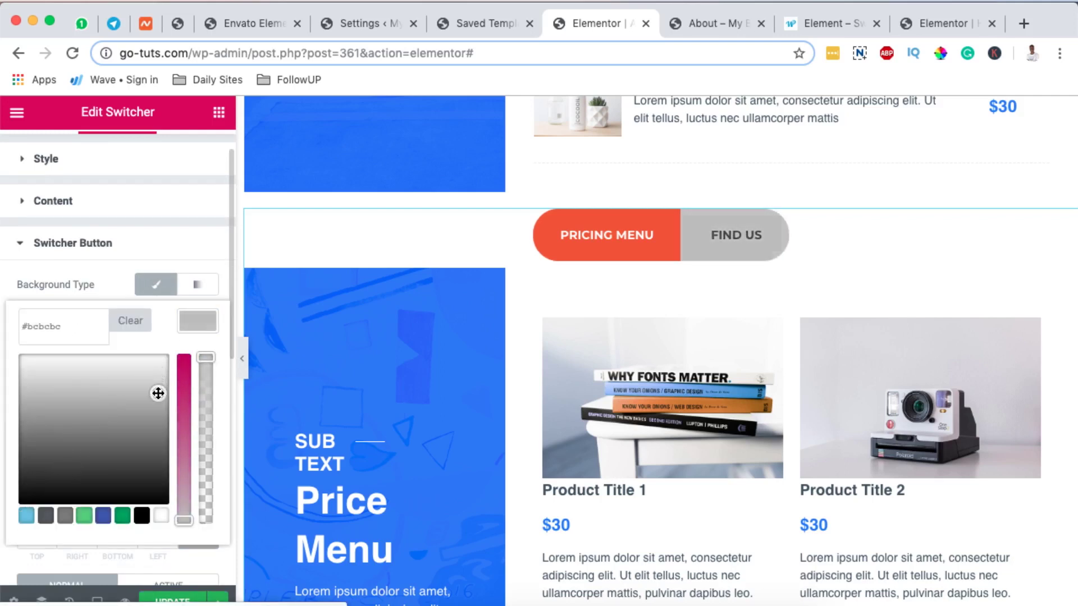
left_click(122, 515)
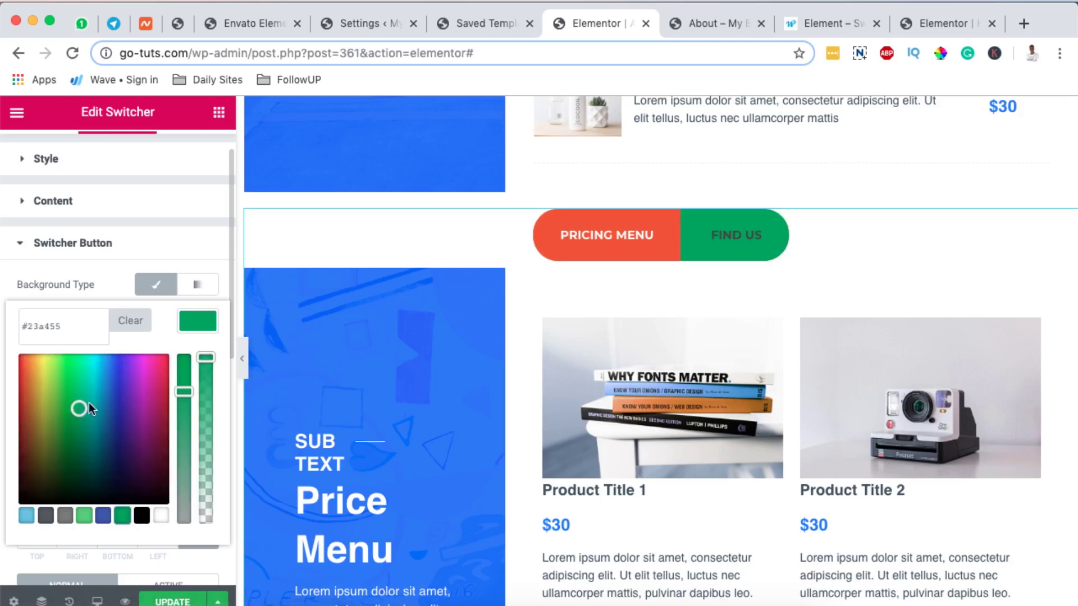
left_click_drag(147, 391, 149, 387)
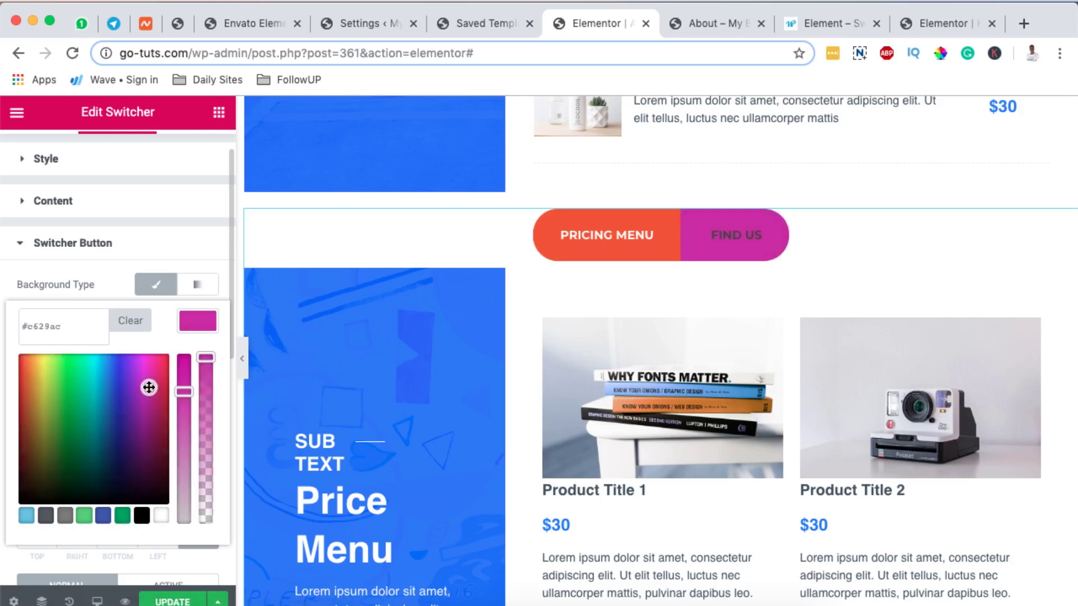
left_click(193, 322)
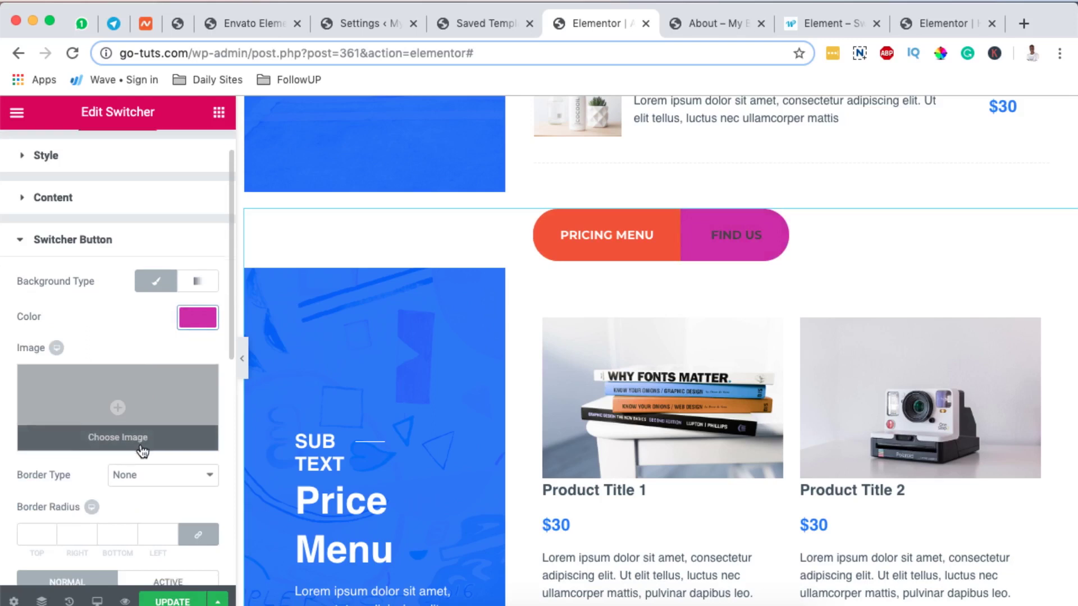
scroll(142, 438, "down", 3)
scroll(147, 432, "down", 2)
left_click(193, 421)
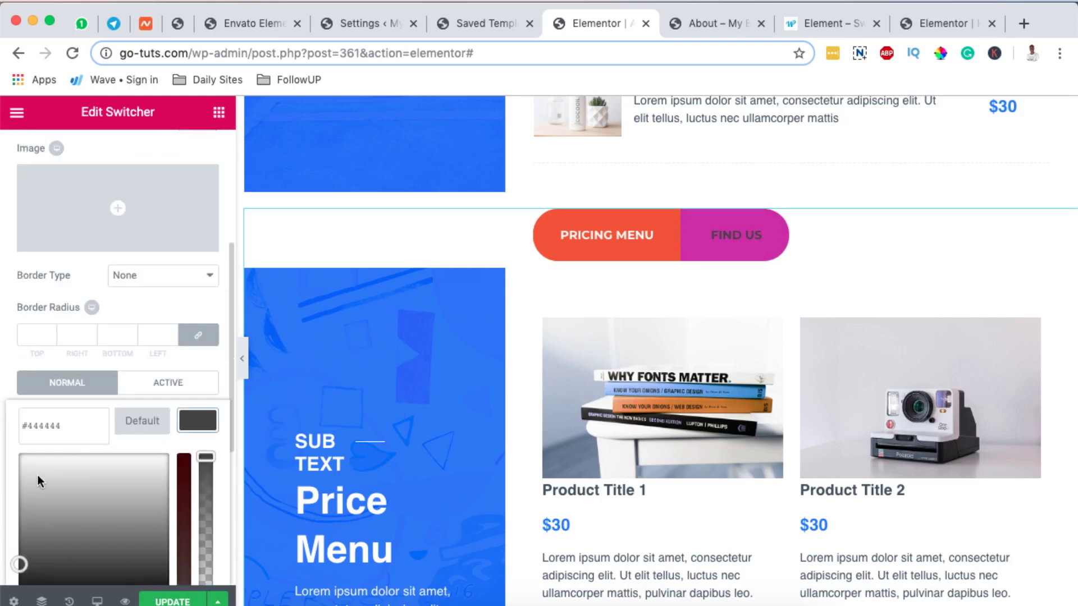
Recheck the normal-state magenta button background colour.
left_click_drag(39, 481, 2, 450)
scroll(193, 233, "up", 3)
left_click(193, 232)
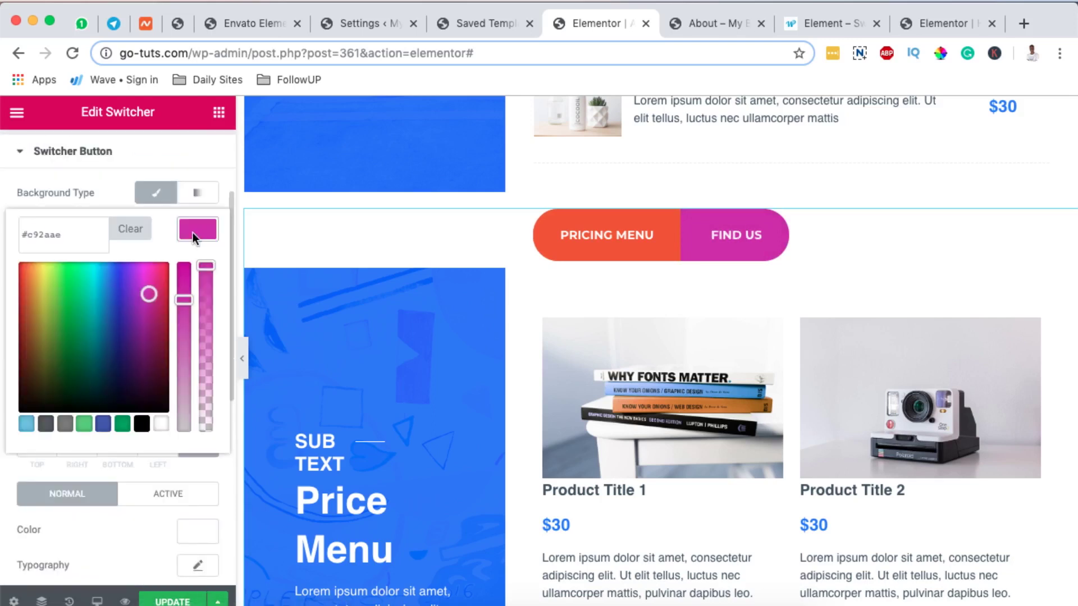
left_click(193, 233)
scroll(187, 367, "down", 3)
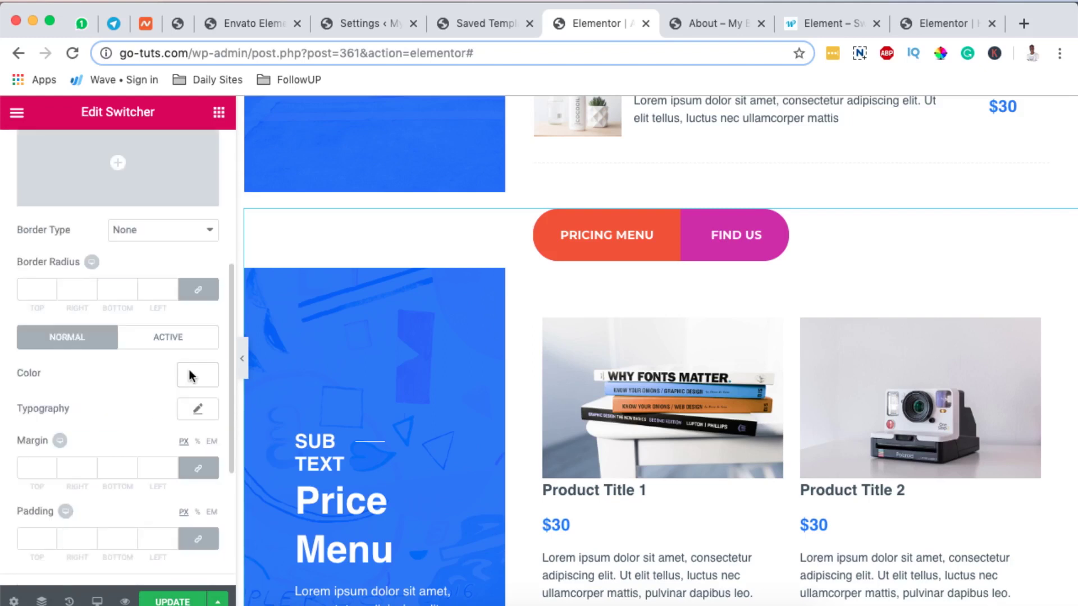
scroll(193, 368, "down", 1)
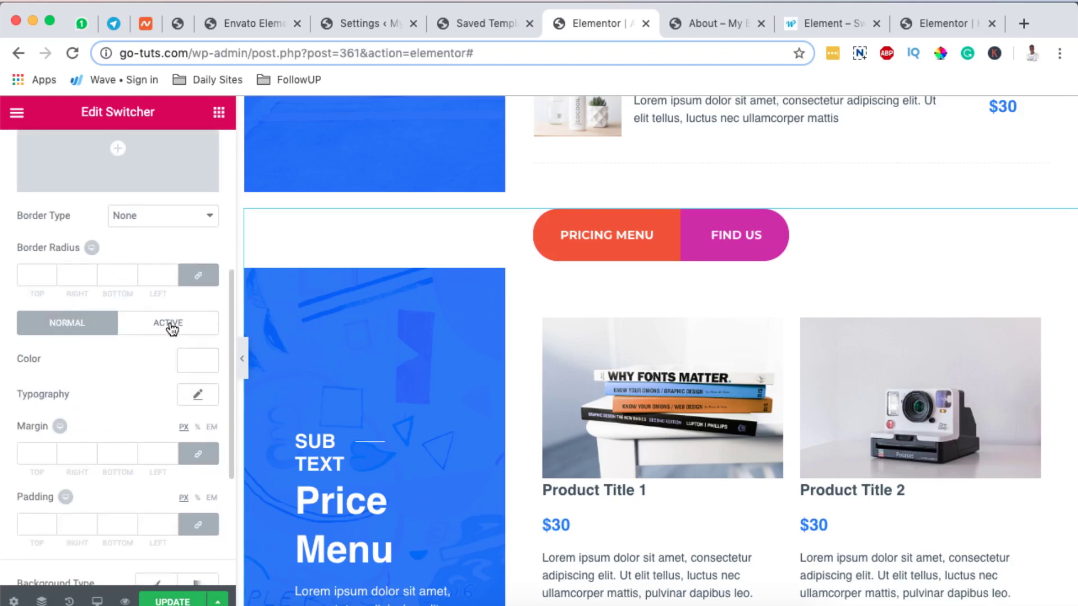
On the Active tab, give the active switcher button a classic light green background.
left_click(170, 324)
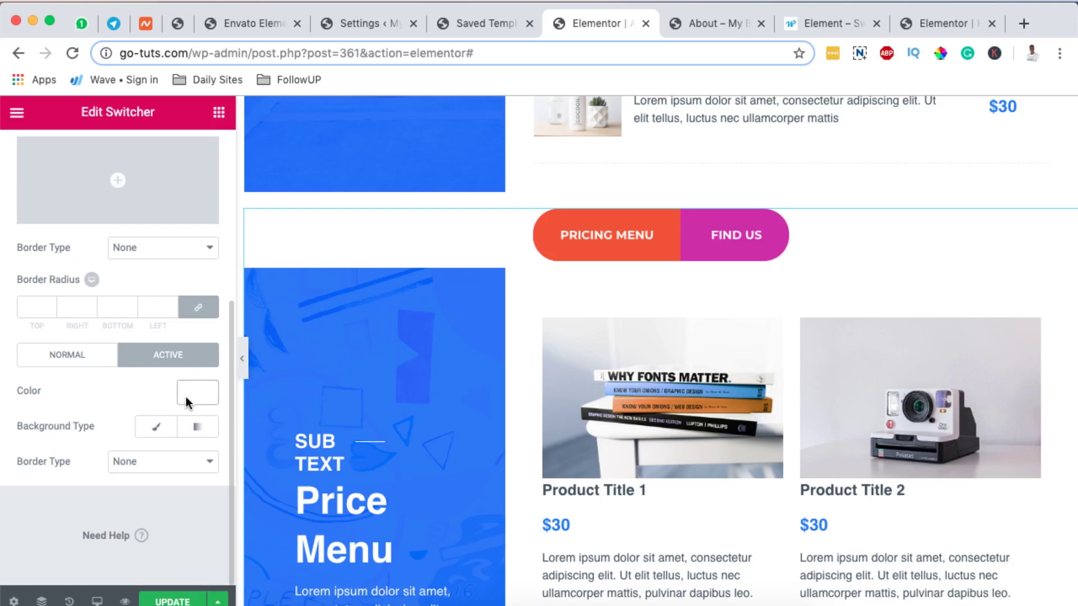
left_click(156, 427)
scroll(183, 443, "down", 3)
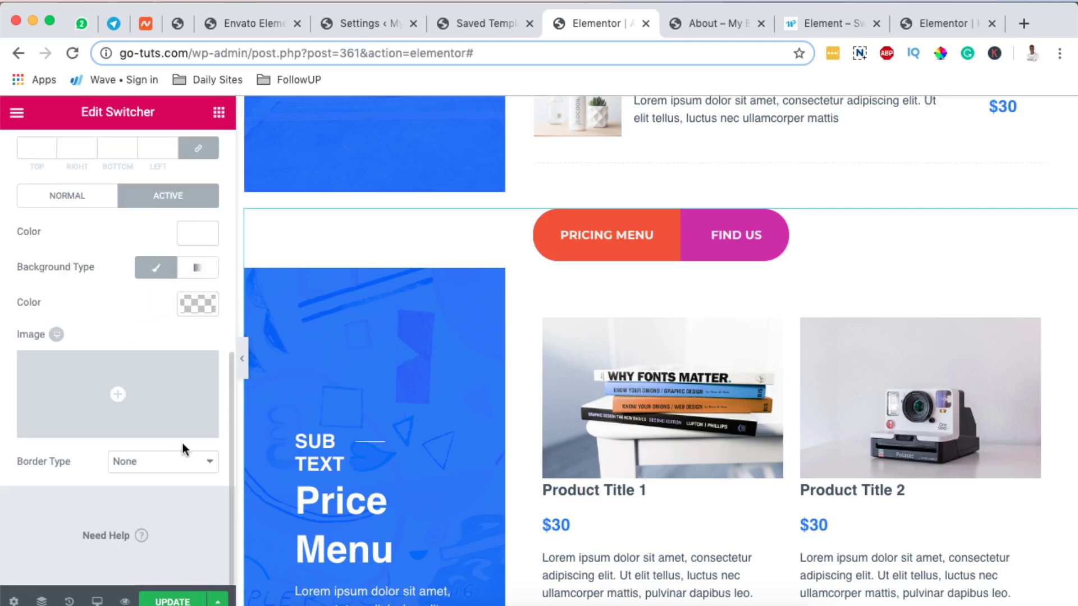
left_click(194, 302)
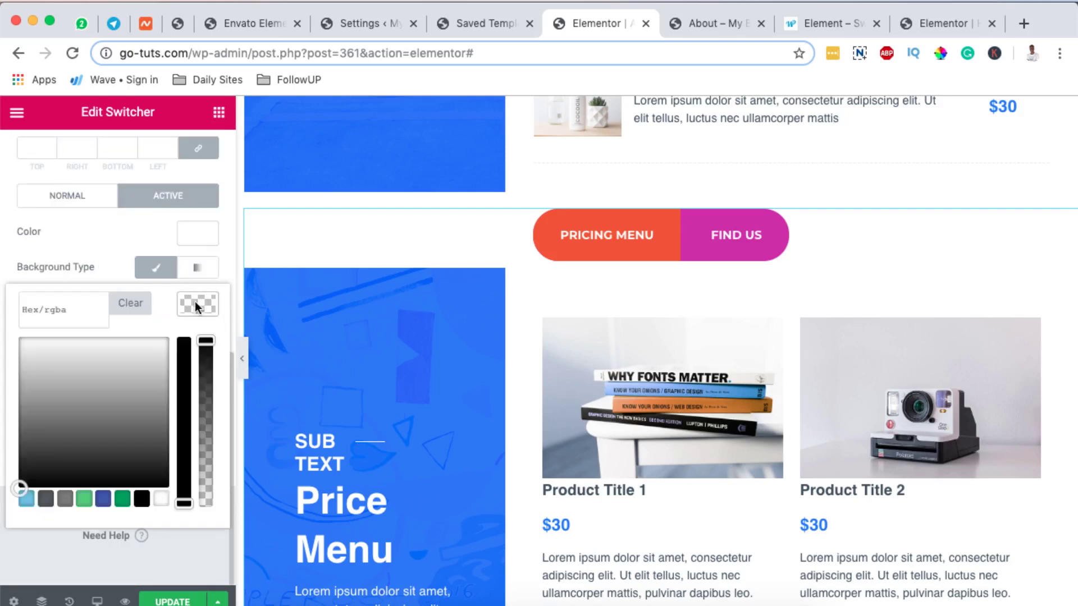
left_click(123, 498)
left_click_drag(79, 390, 49, 375)
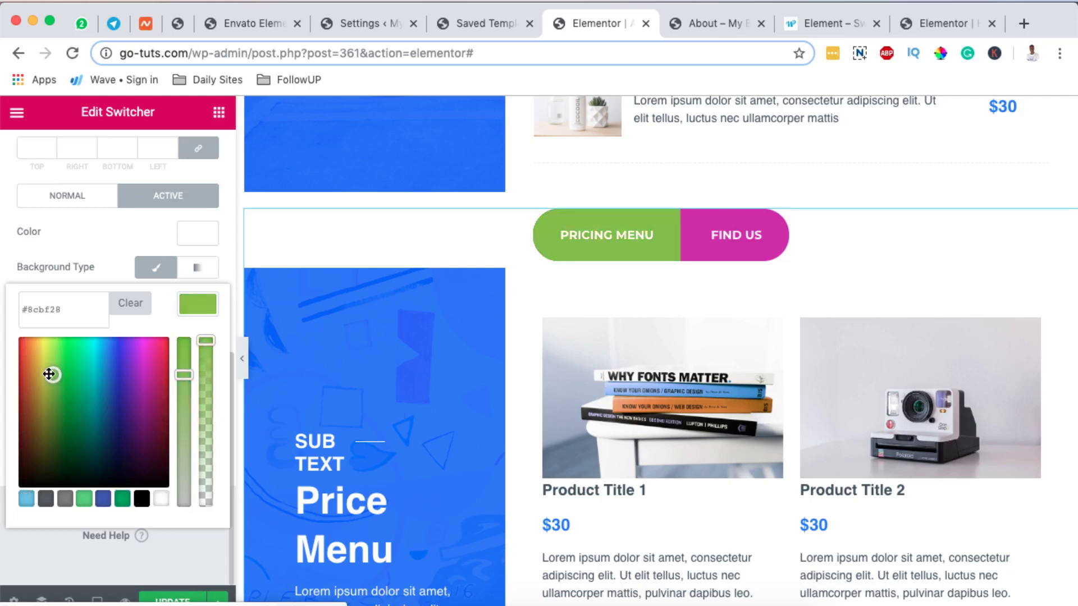
left_click(191, 300)
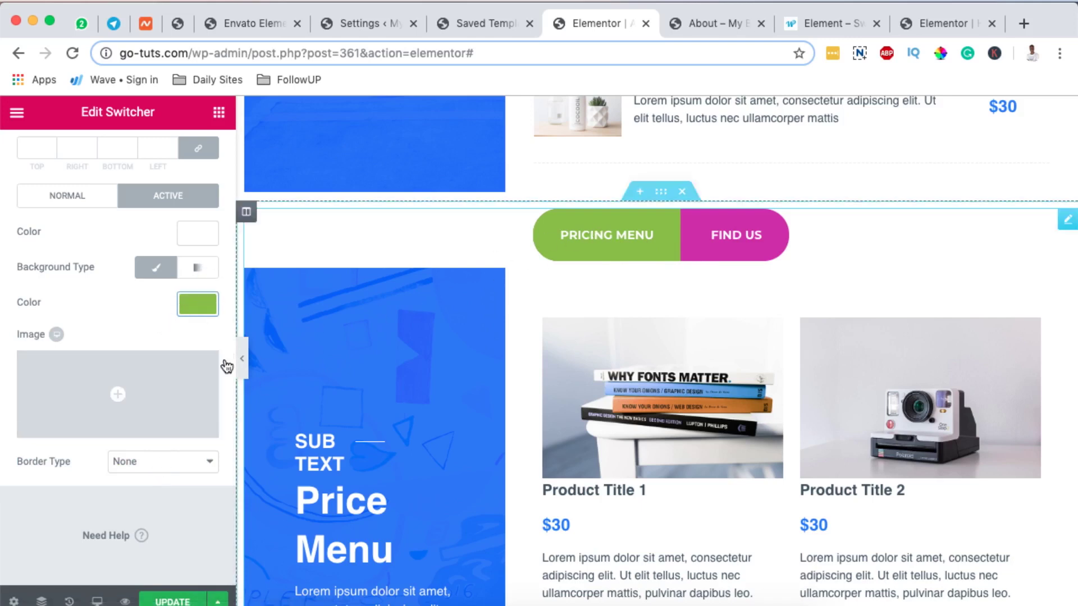
Keep the active button's Border Type set to None.
left_click(134, 464)
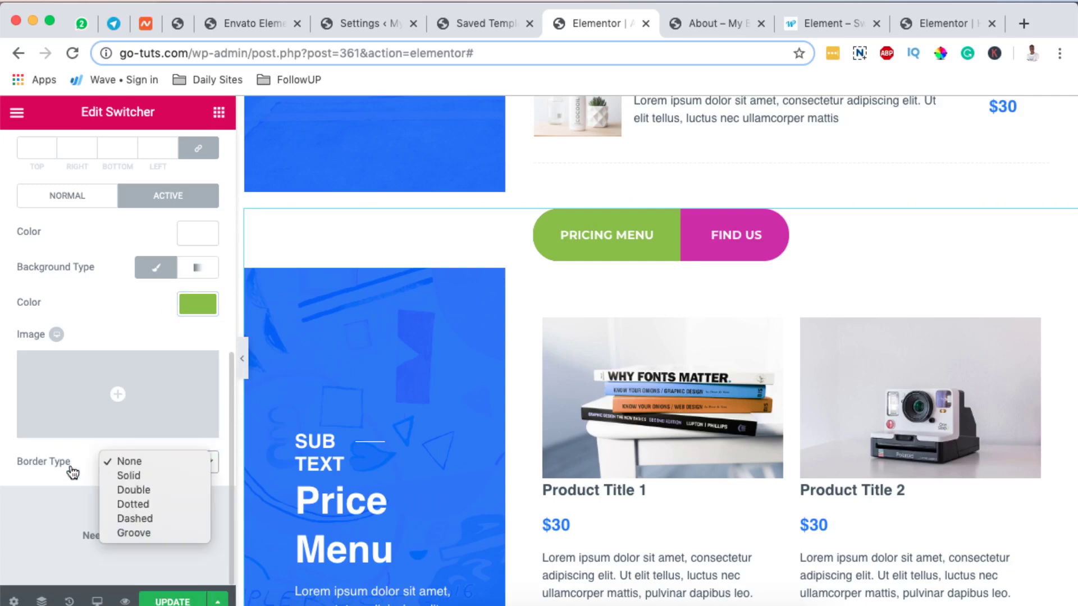
left_click(121, 301)
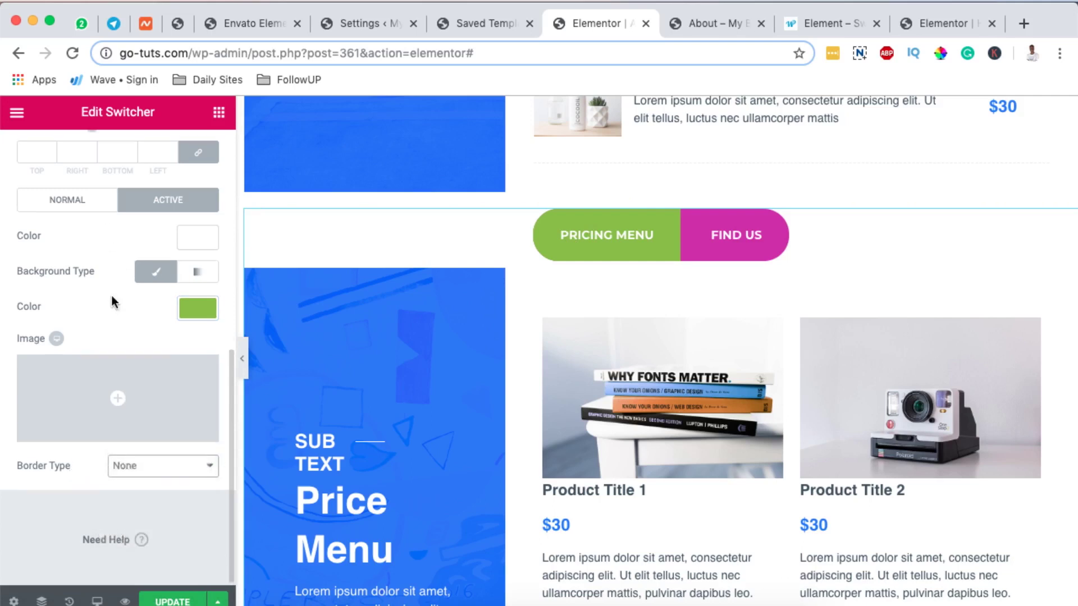
scroll(118, 301, "up", 10)
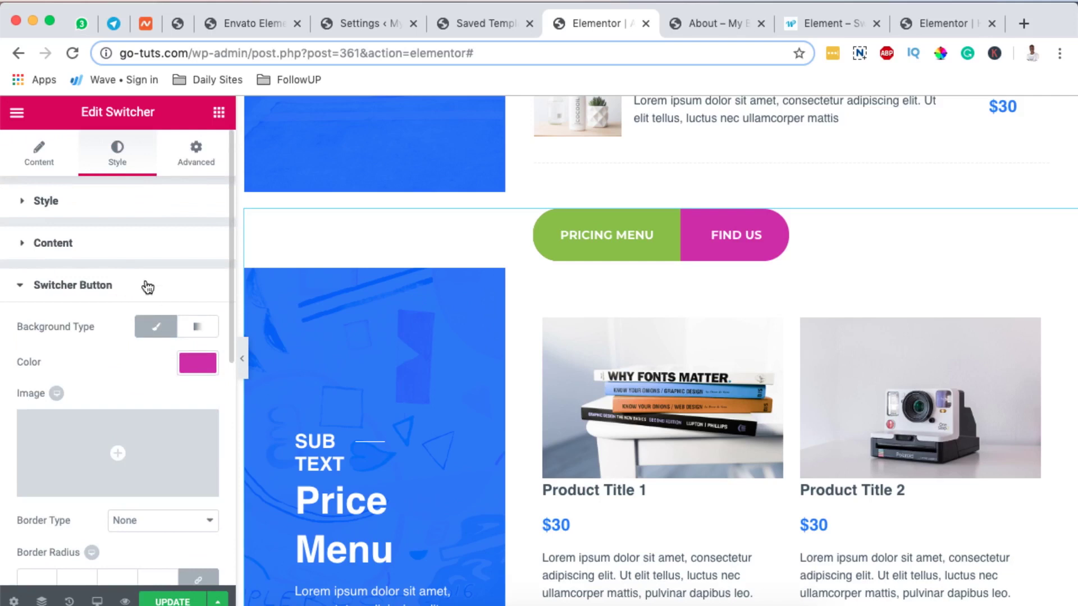
left_click(54, 243)
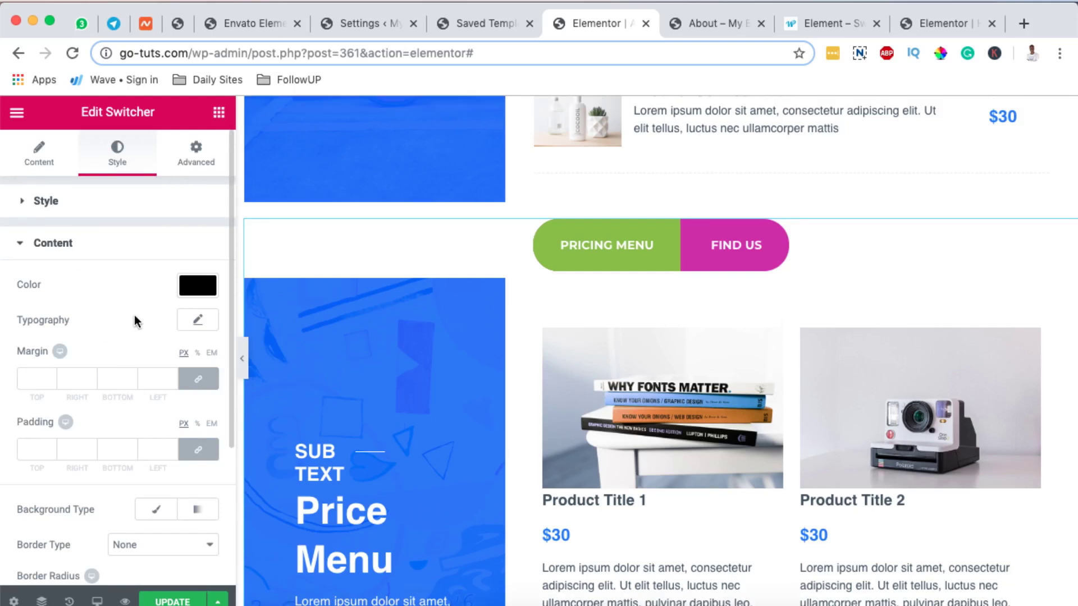
scroll(650, 353, "down", 2)
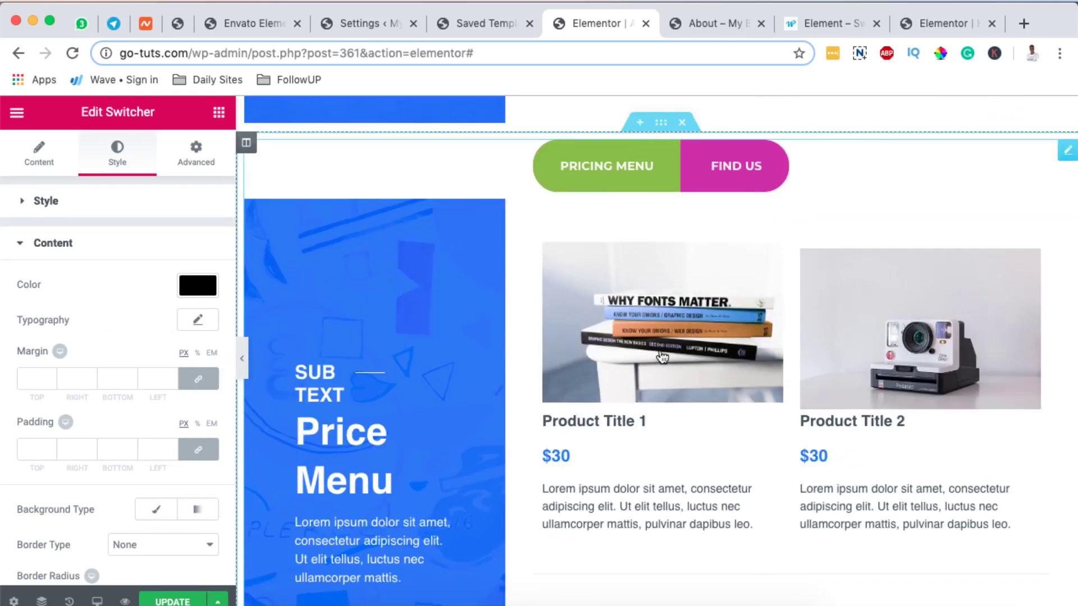
left_click(205, 288)
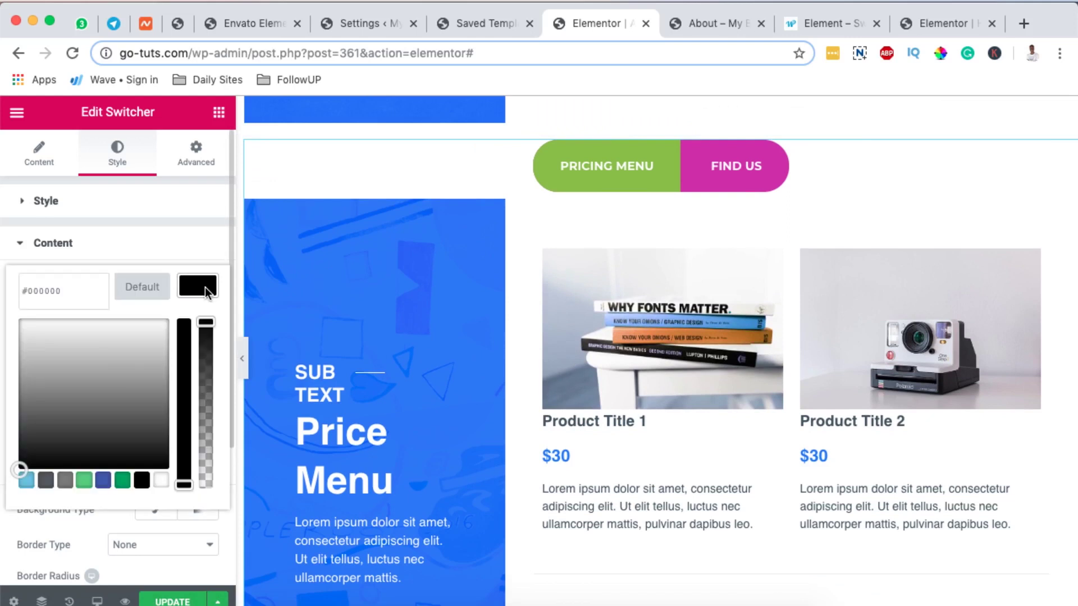
left_click(61, 324)
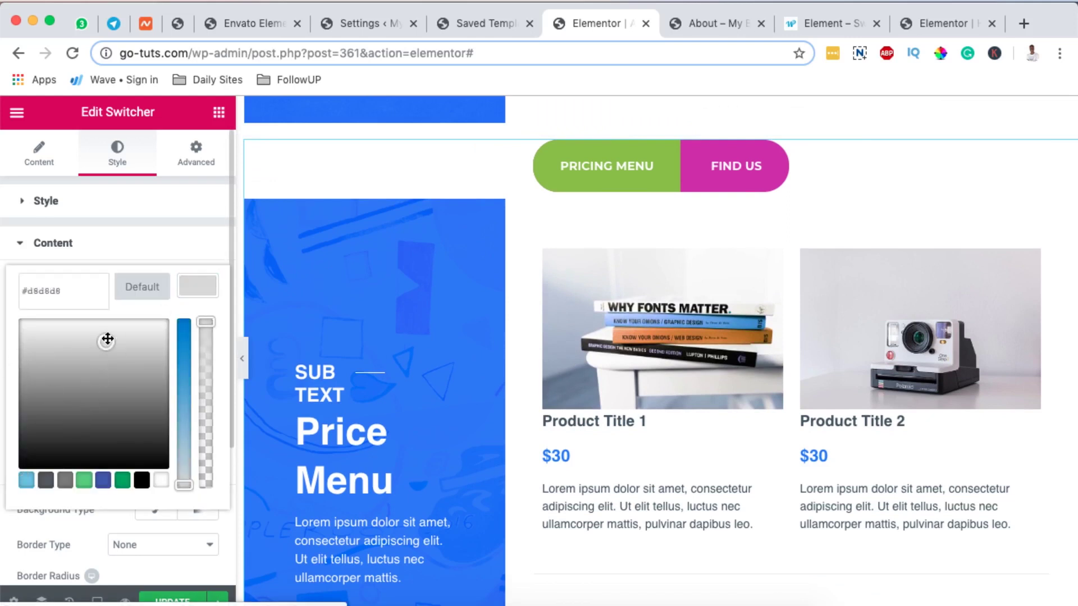
left_click(183, 289)
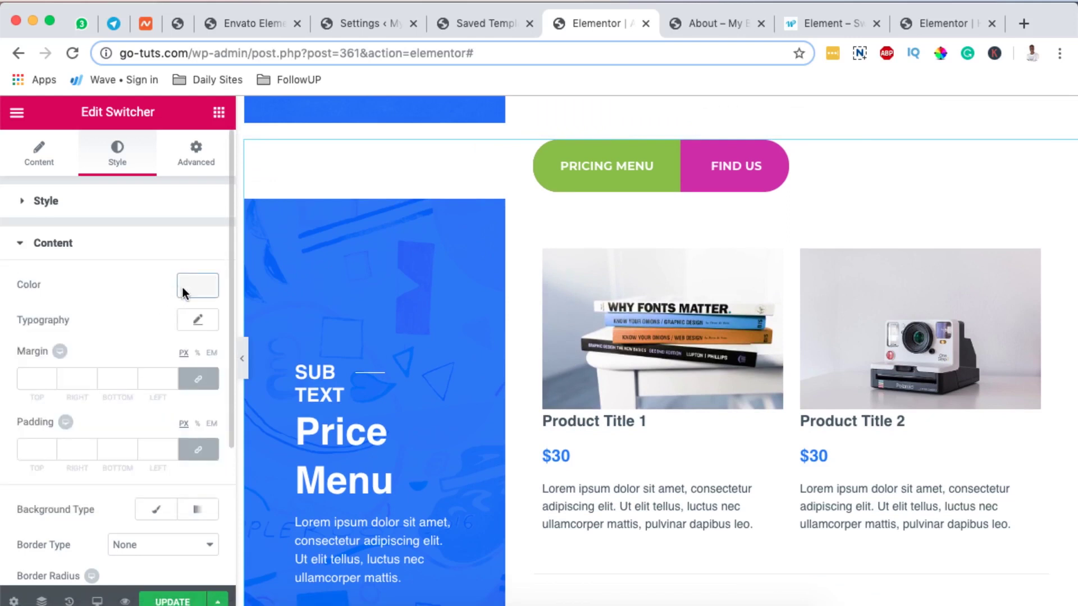
left_click(182, 287)
left_click(133, 292)
scroll(213, 466, "down", 4)
scroll(179, 337, "up", 4)
left_click(175, 201)
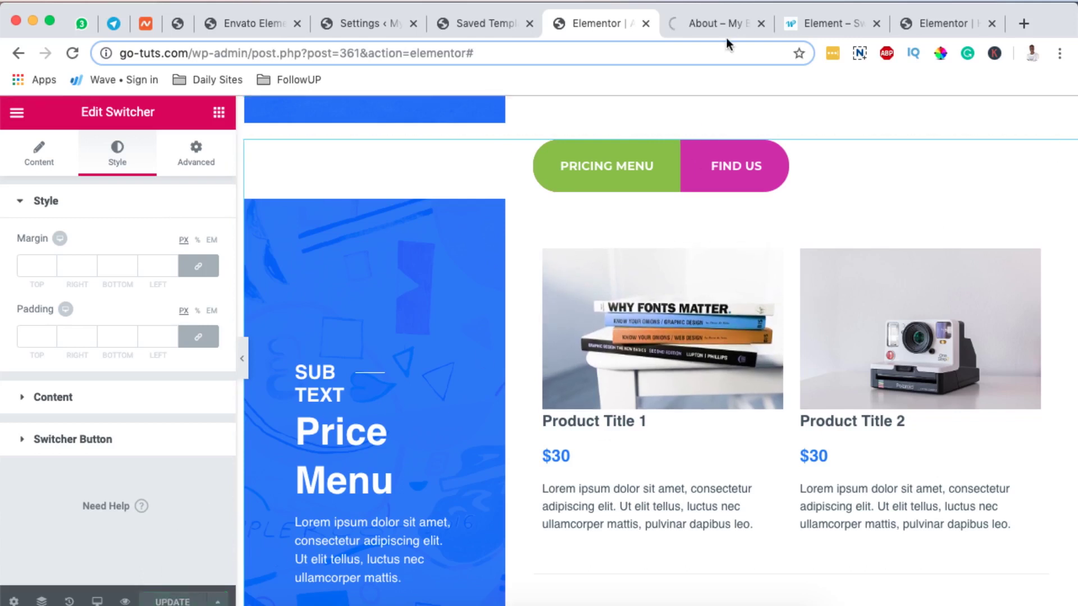
left_click(713, 25)
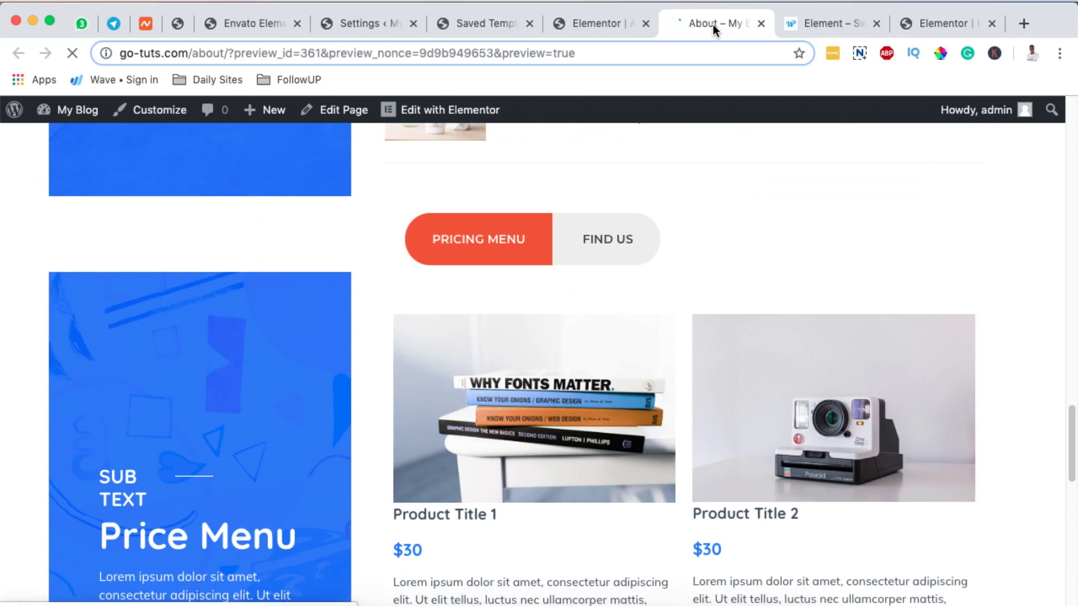
scroll(838, 386, "down", 10)
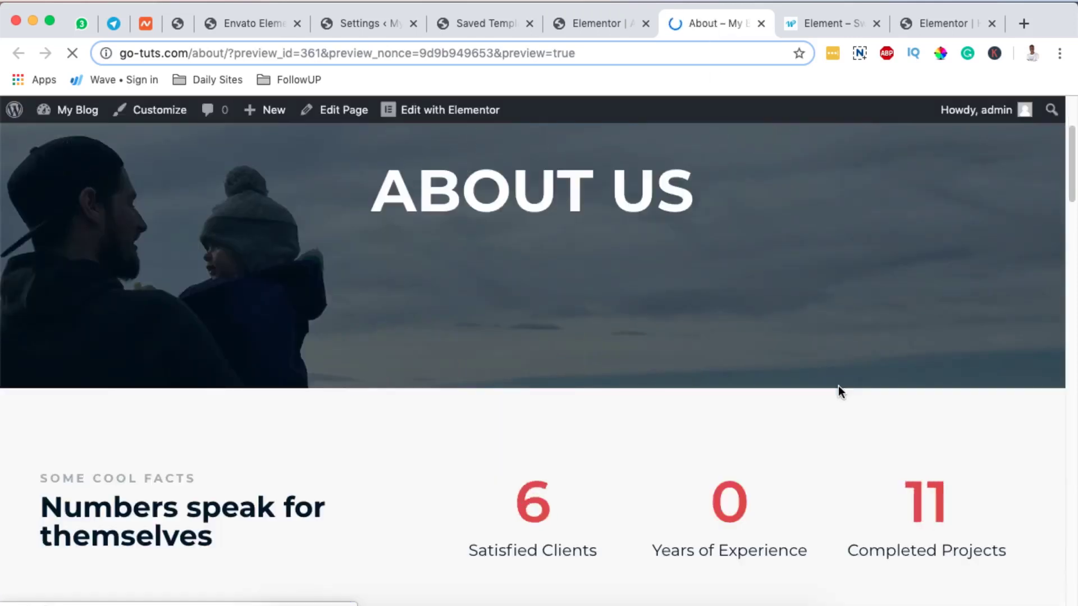
scroll(839, 386, "down", 15)
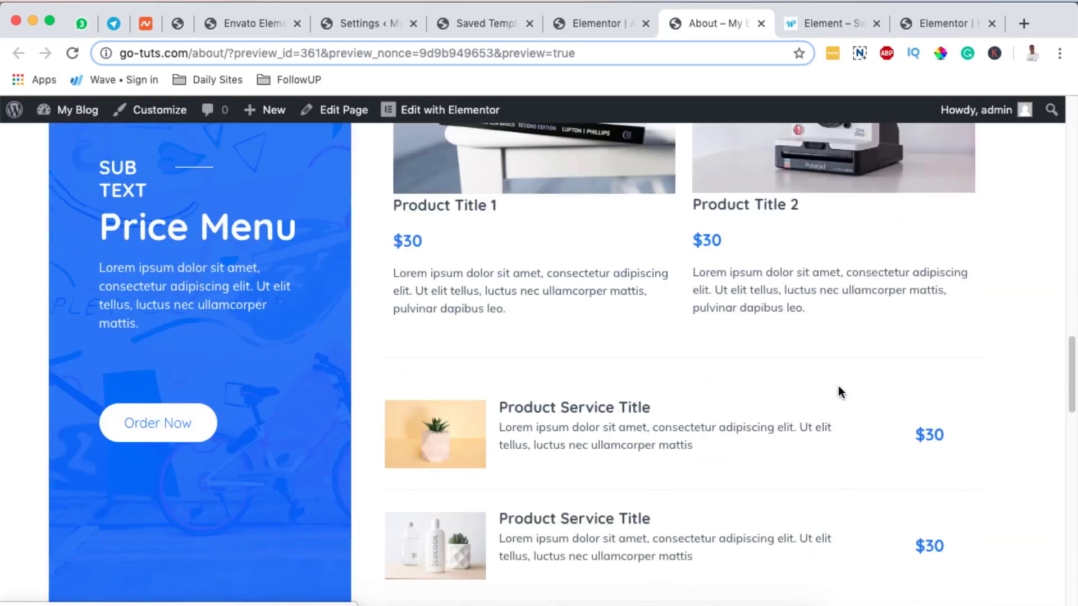
scroll(838, 386, "down", 3)
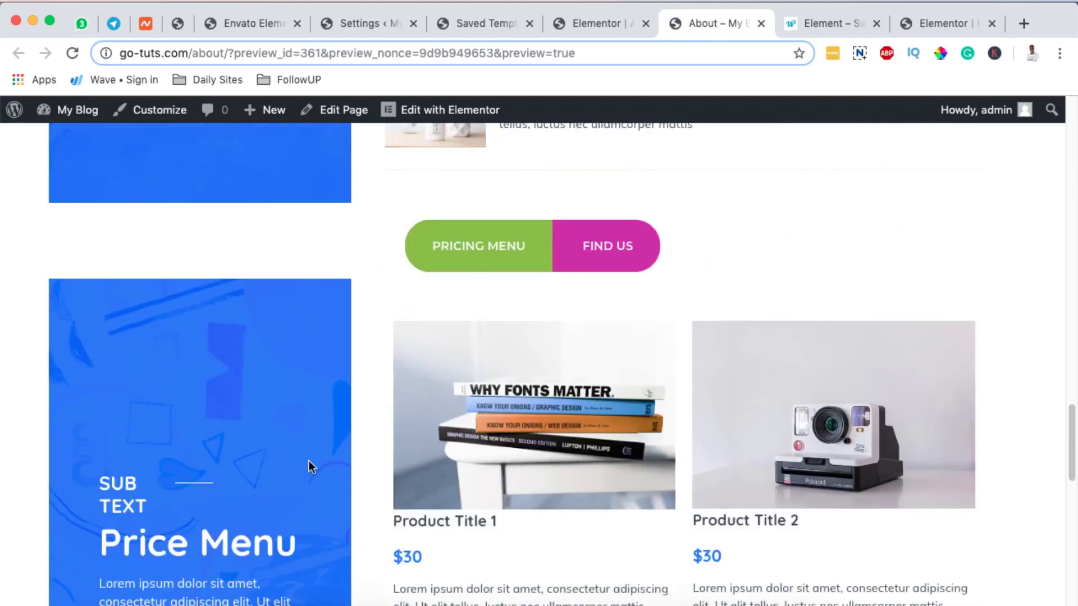
left_click(587, 247)
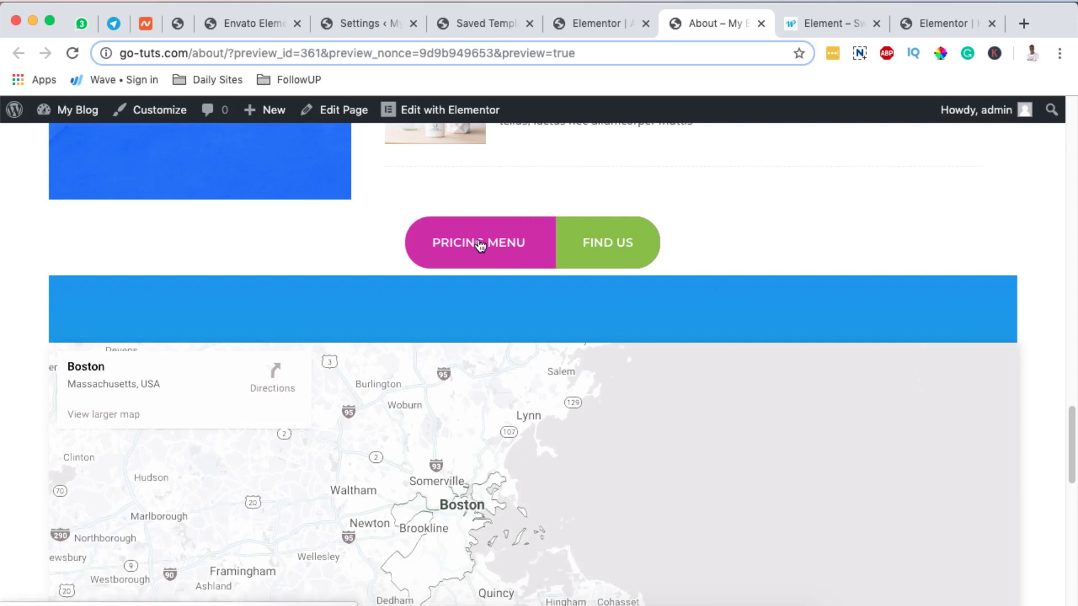
left_click(513, 258)
scroll(820, 408, "down", 5)
scroll(814, 404, "down", 3)
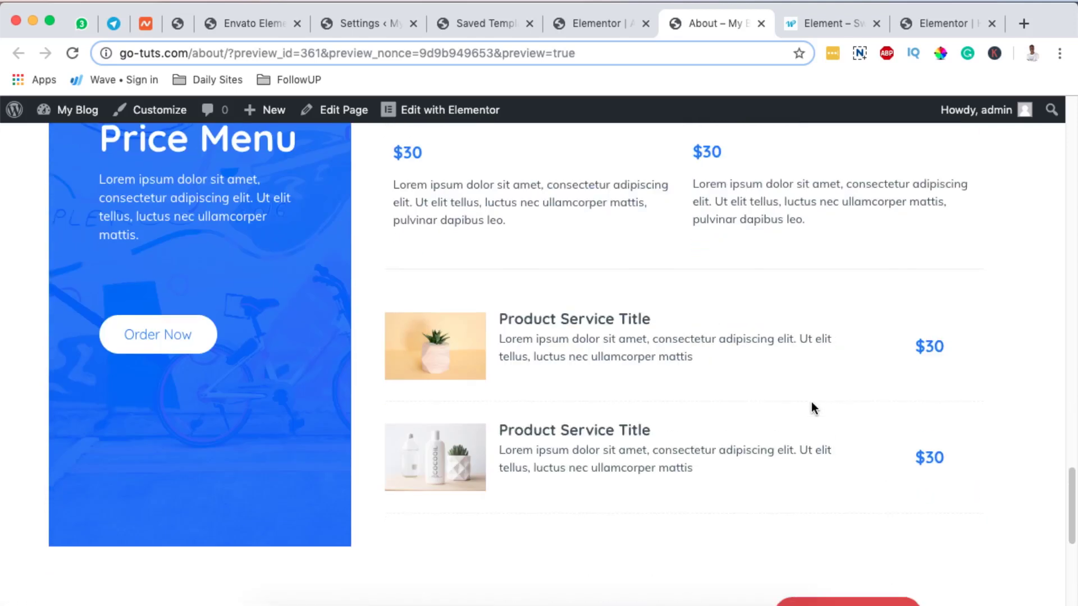
scroll(811, 404, "up", 5)
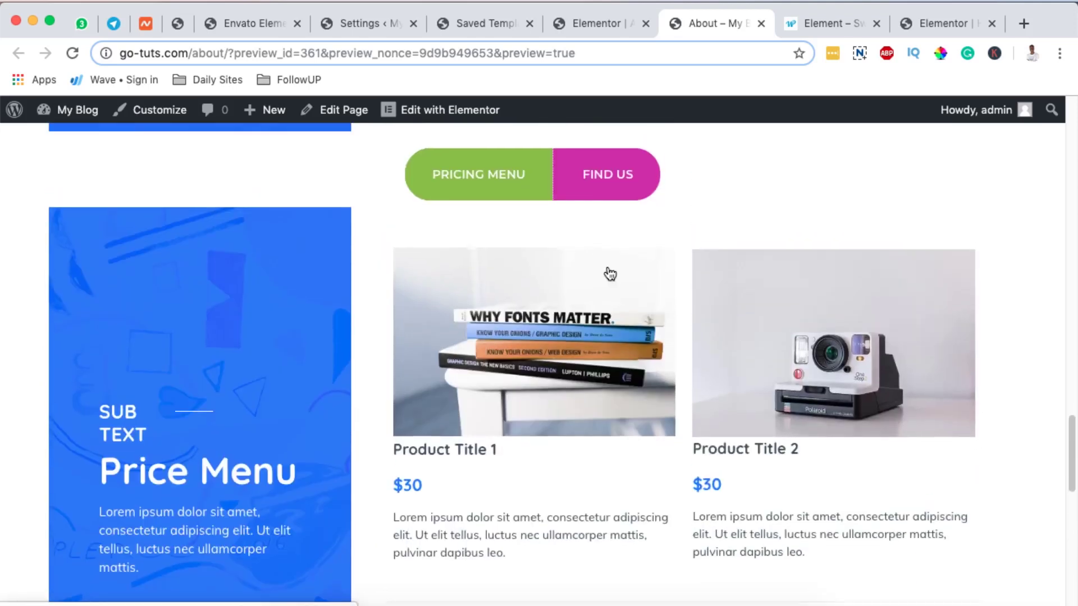
left_click(614, 188)
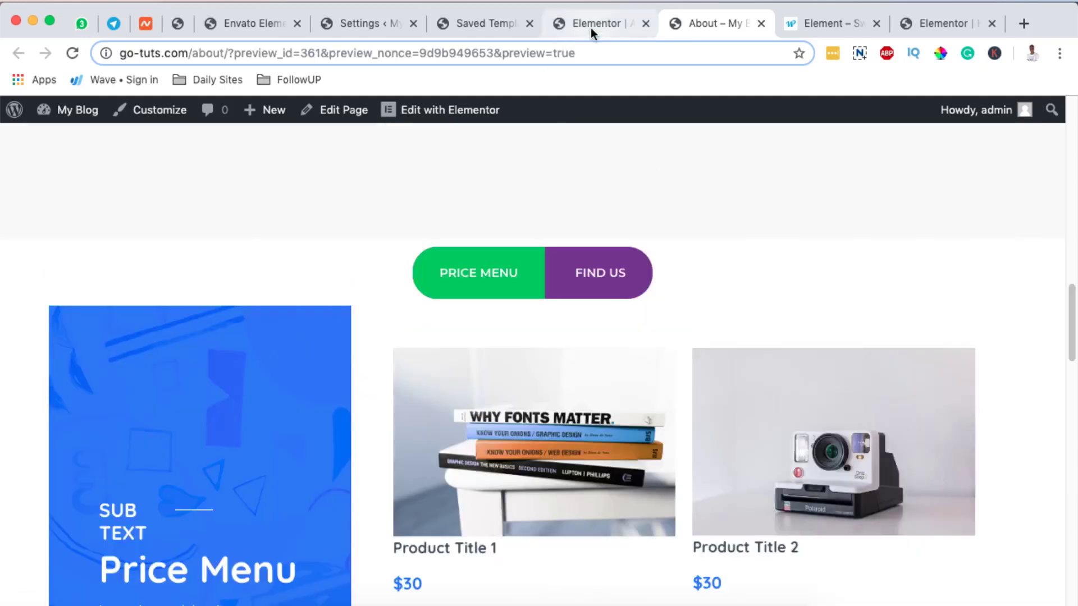
left_click(593, 23)
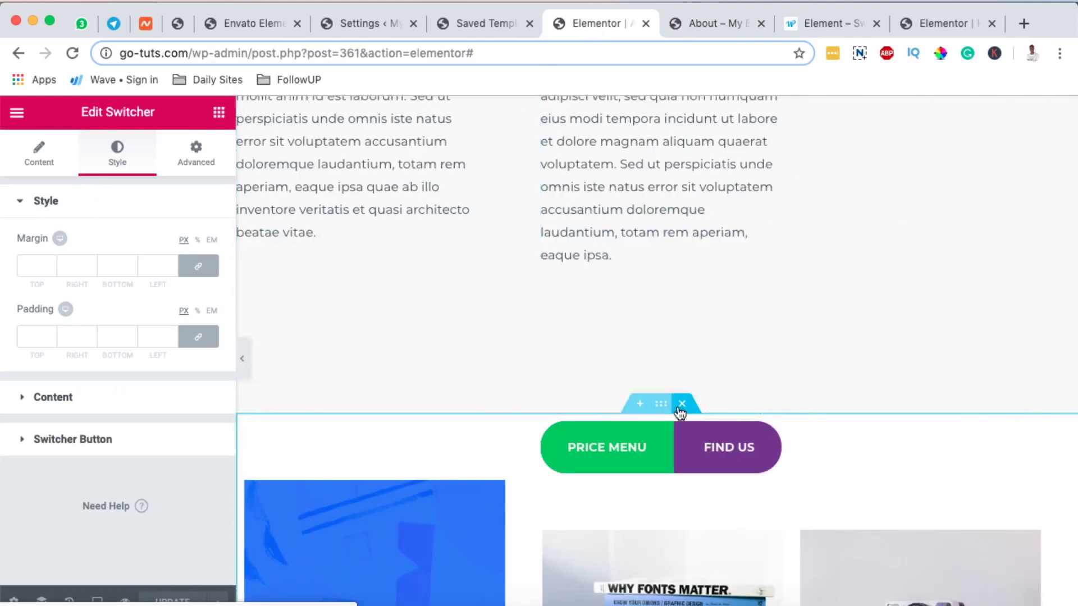
Delete the extra green/purple switcher section, then check the page in the preview tab.
left_click(682, 405)
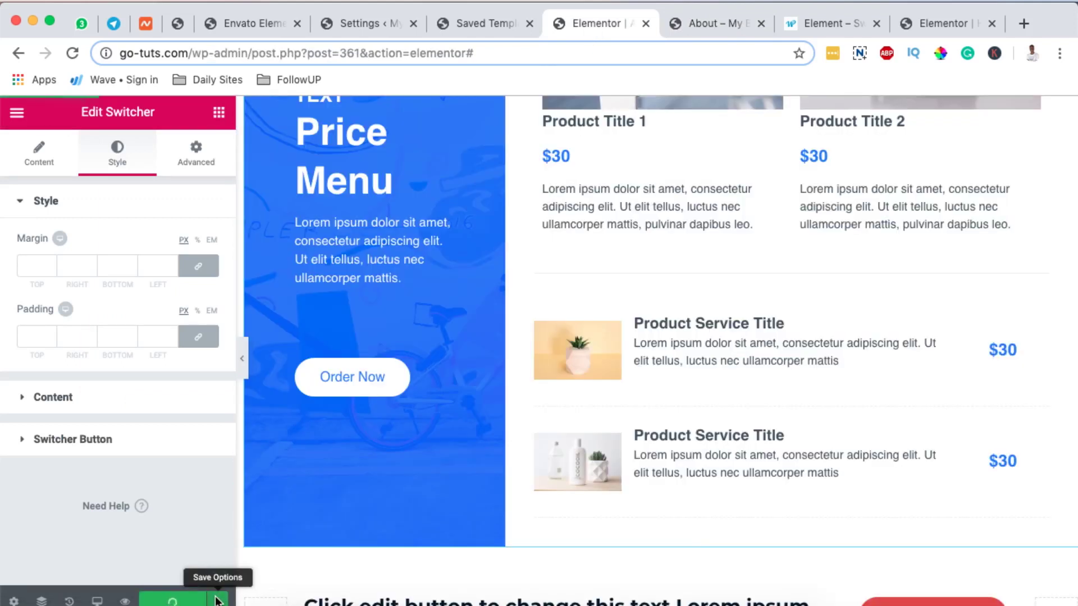
key("ctrl+Tab")
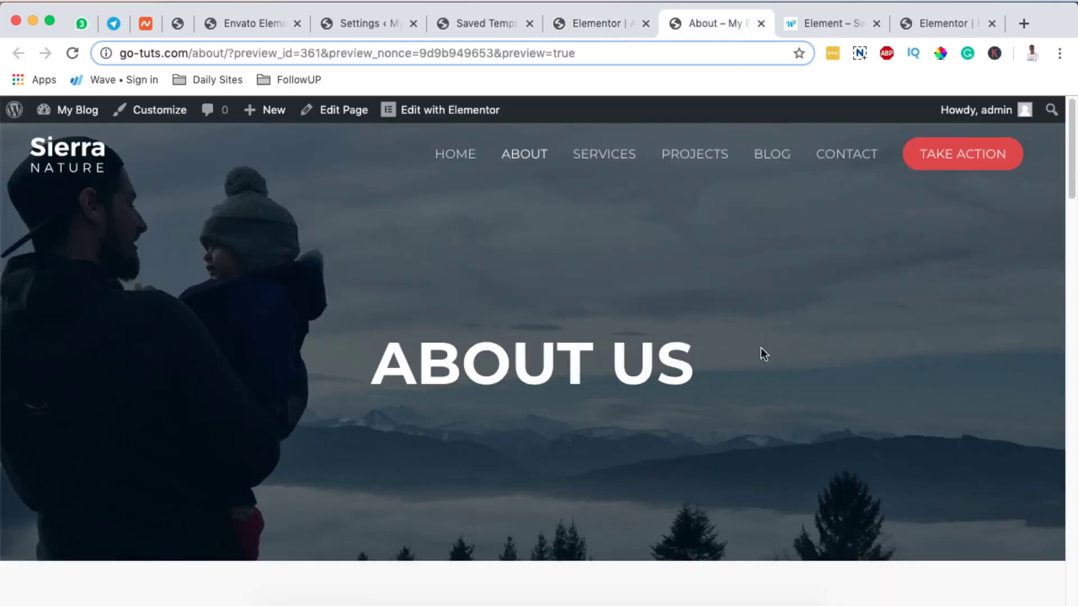
scroll(587, 375, "down", 20)
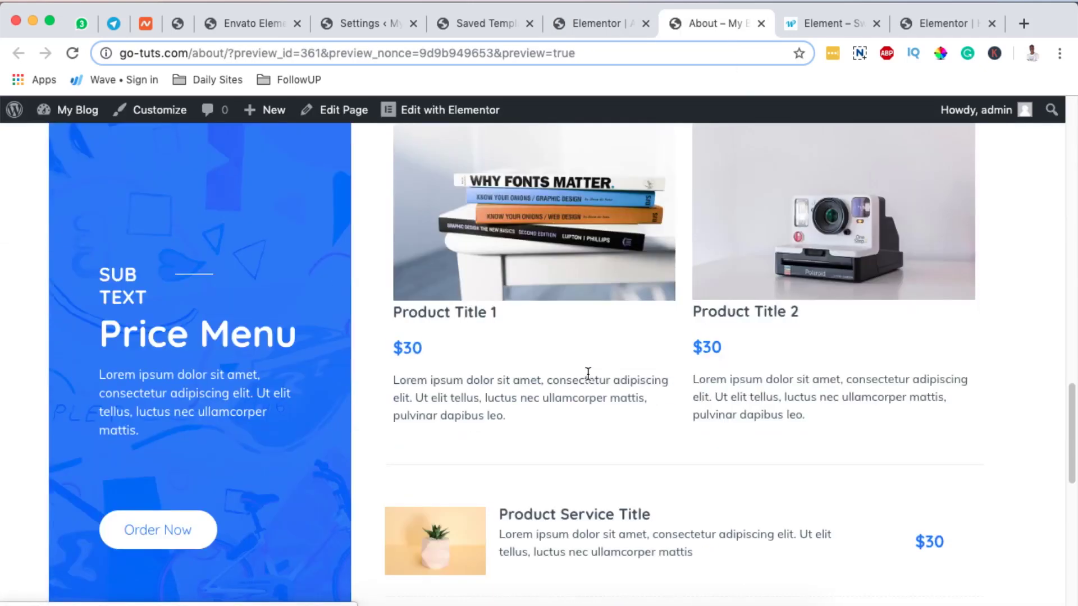
scroll(588, 376, "up", 3)
scroll(588, 375, "down", 11)
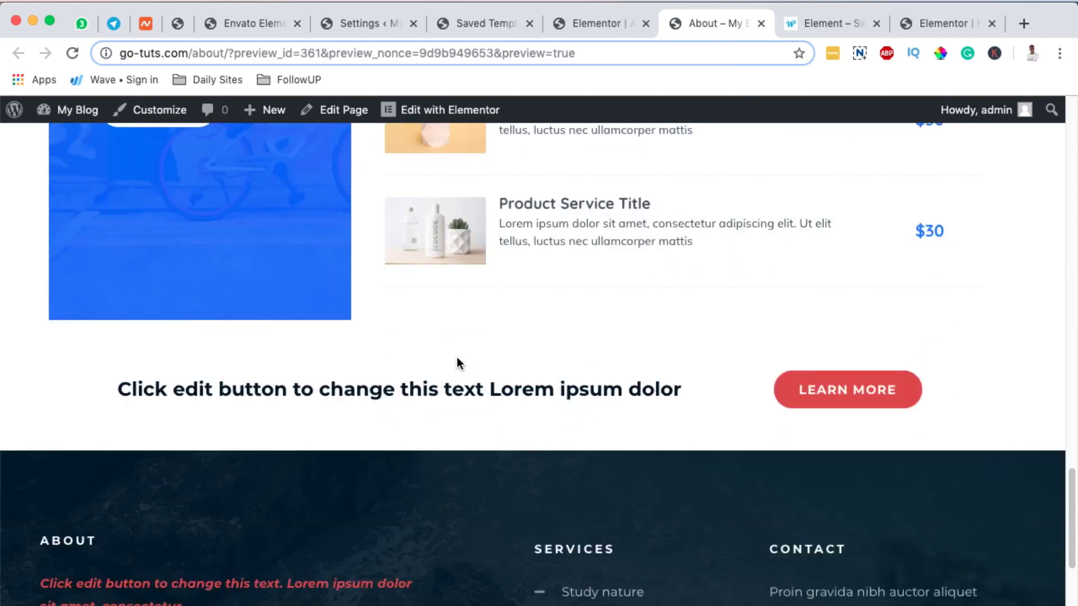
scroll(471, 361, "up", 8)
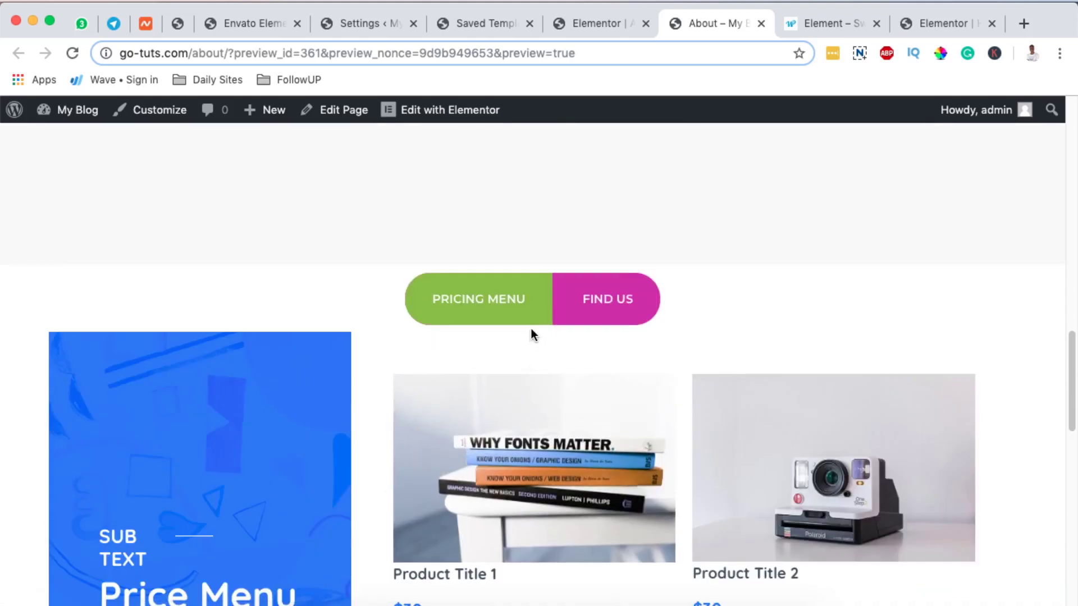
left_click(583, 24)
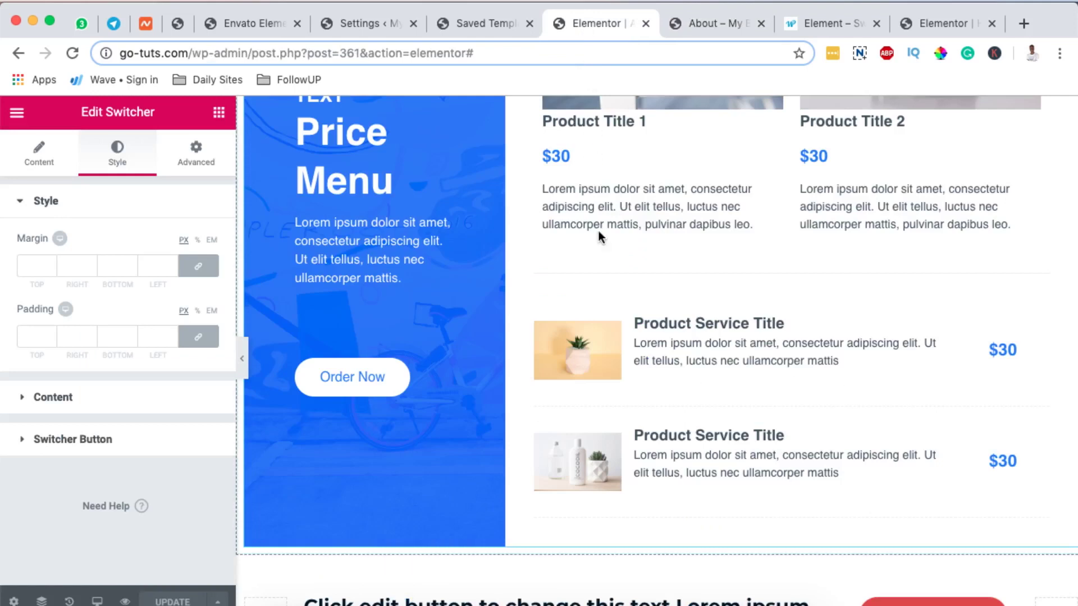
scroll(611, 251, "up", 4)
scroll(614, 258, "up", 2)
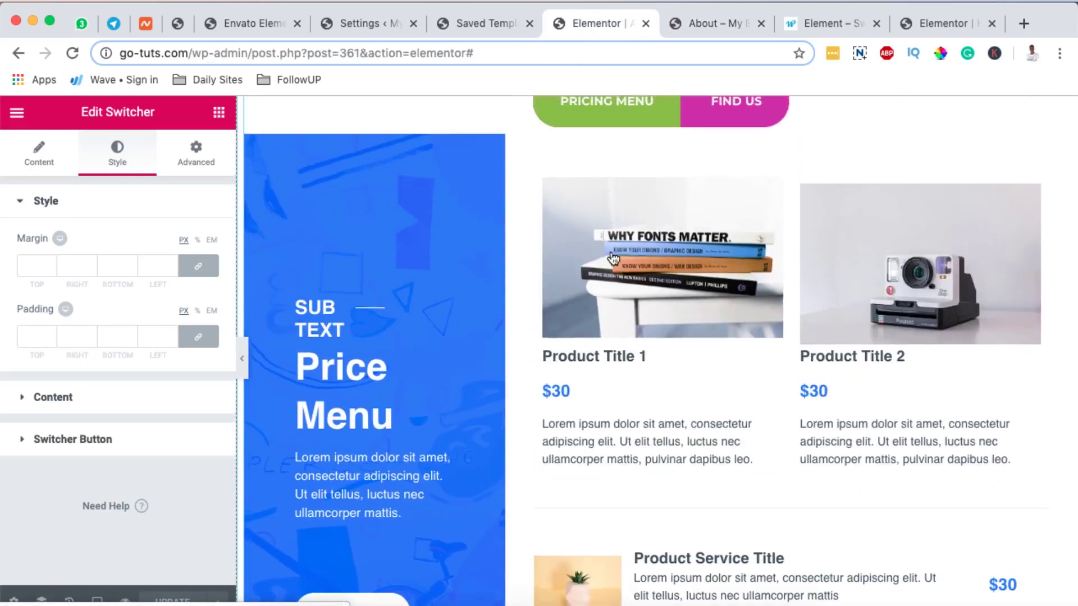